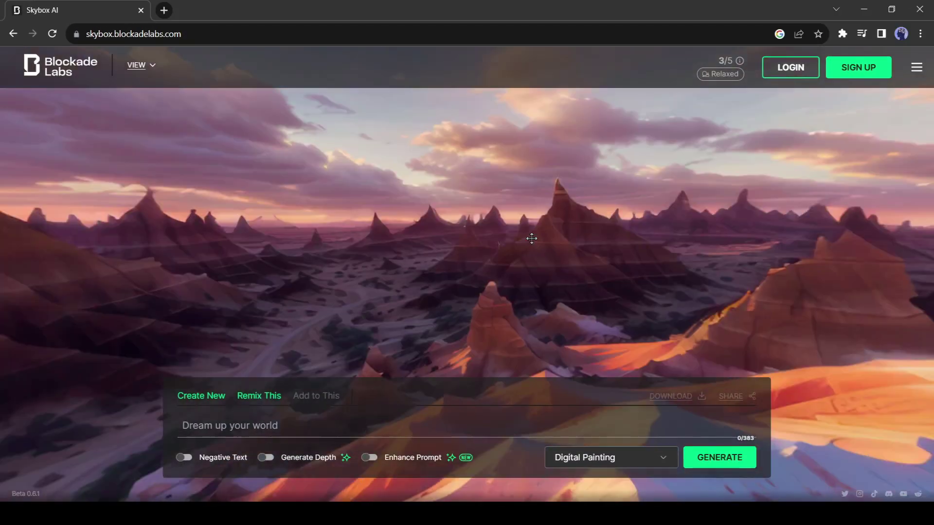
# Step: Look around the current panorama and check the remaining generations count
pyautogui.moveTo(531, 239); pyautogui.dragTo(574, 337)
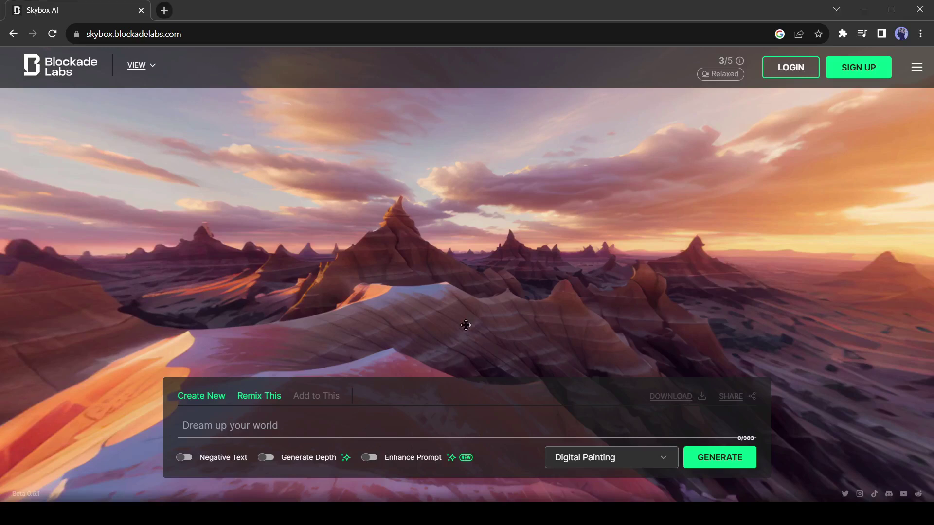
pyautogui.moveTo(465, 325)
pyautogui.mouseDown()
pyautogui.moveTo(532, 239)
pyautogui.moveTo(382, 240)
pyautogui.moveTo(489, 224)
pyautogui.moveTo(723, 226)
pyautogui.moveTo(595, 230)
pyautogui.moveTo(718, 145)
pyautogui.mouseUp()
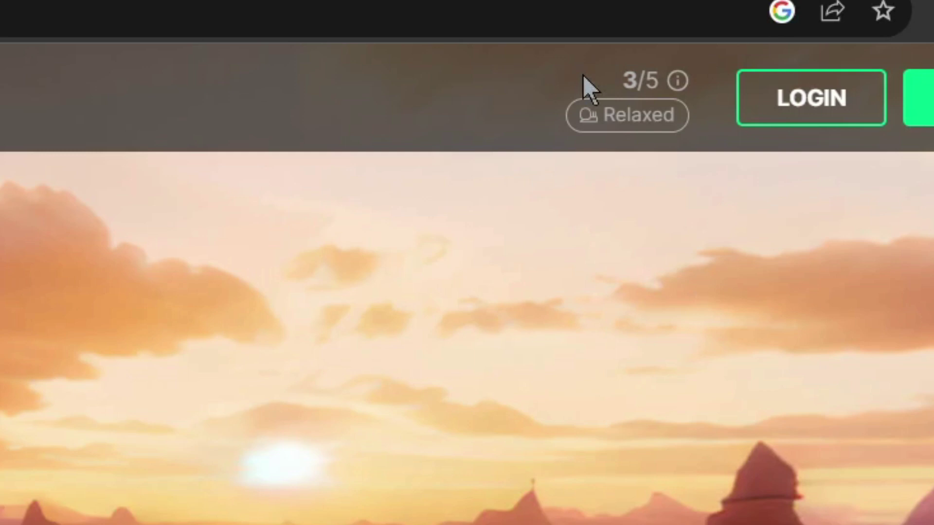
pyautogui.moveTo(621, 82); pyautogui.dragTo(586, 103)
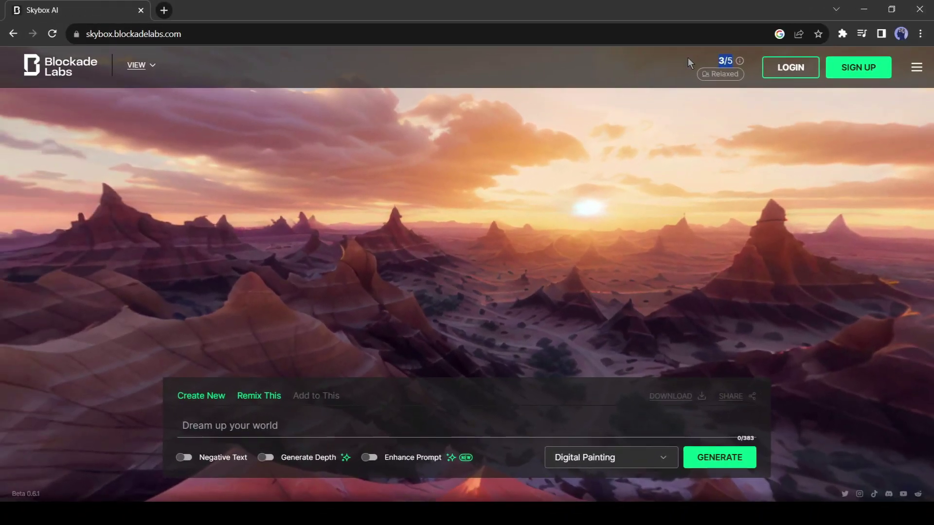
pyautogui.click(688, 58)
# Step: Start a new skybox and permanently dismiss the intro message
pyautogui.click(259, 435)
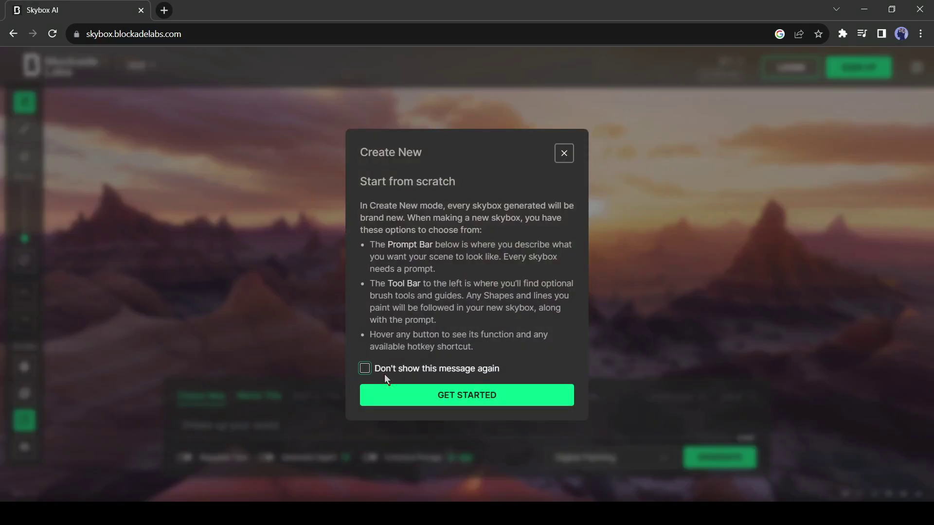
pyautogui.click(387, 372)
pyautogui.click(460, 399)
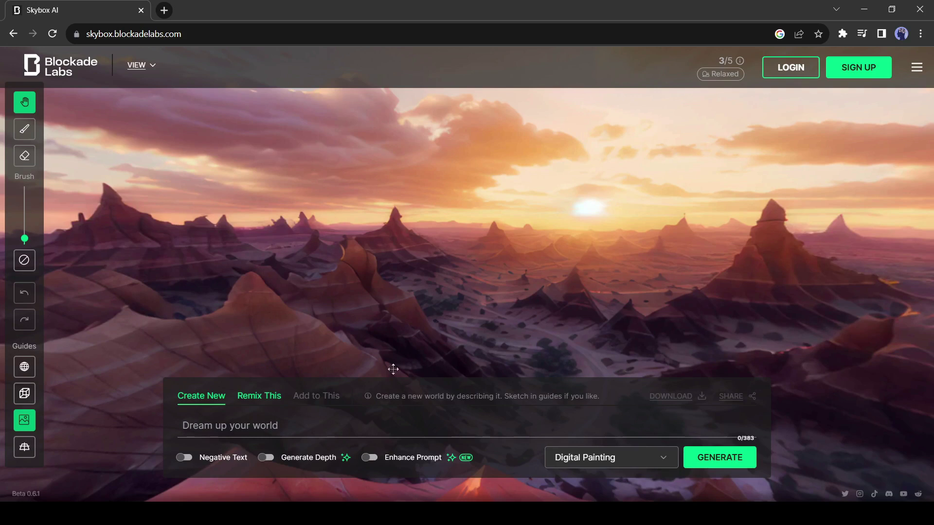
# Step: Turn on Negative Text and decline the depth-generation upgrade offer
pyautogui.click(283, 424)
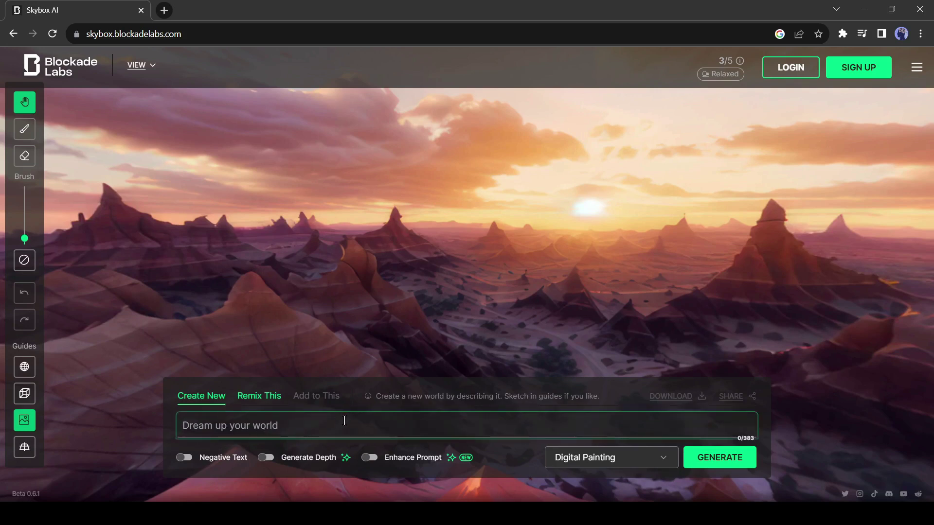
pyautogui.click(184, 457)
pyautogui.click(272, 458)
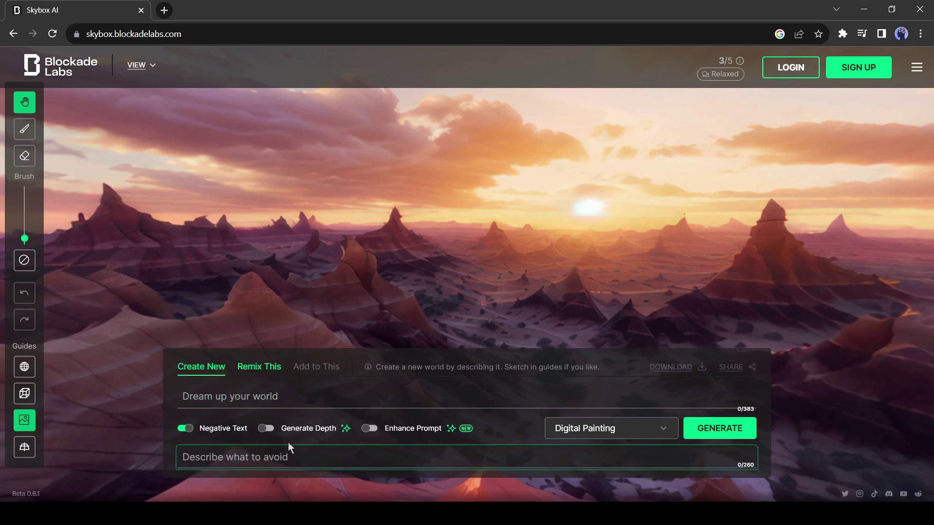
pyautogui.click(265, 428)
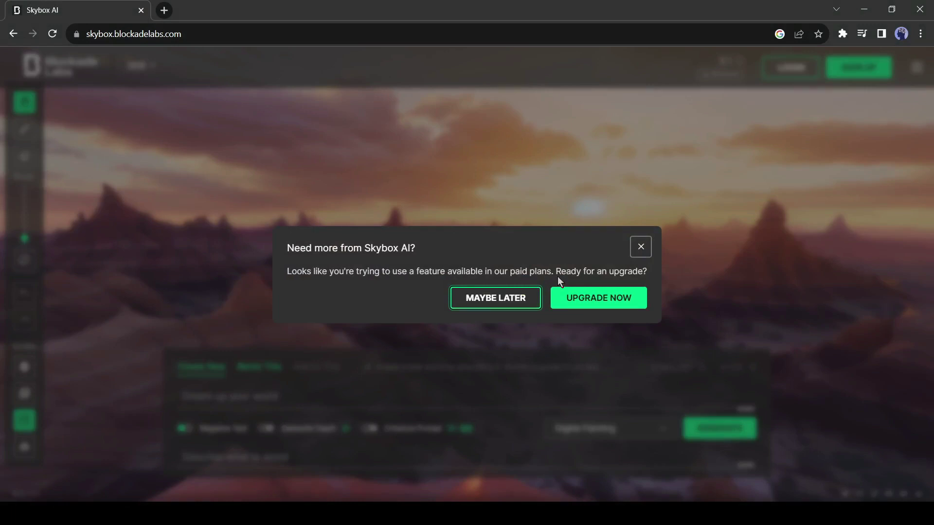
pyautogui.click(503, 298)
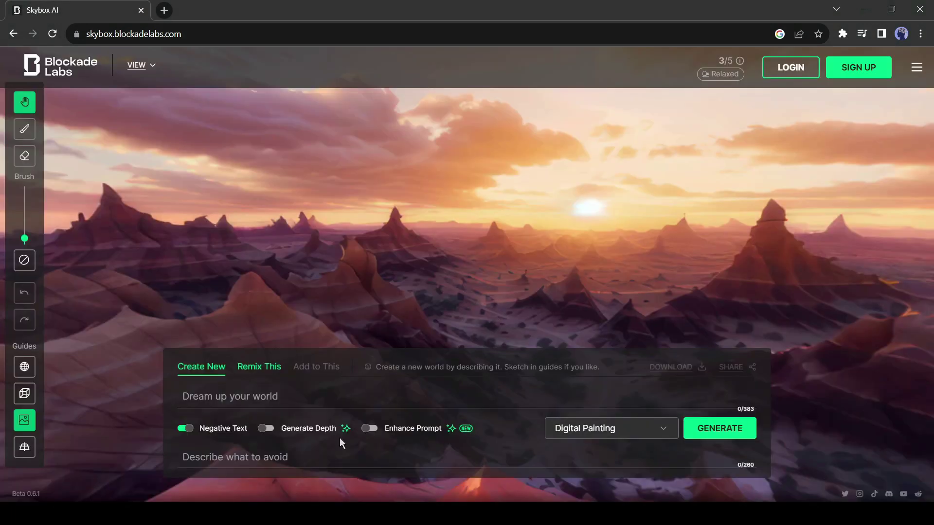
# Step: Decline the prompt-enhancement upgrade and choose the Tech Noir / Cyberpunk style
pyautogui.click(369, 429)
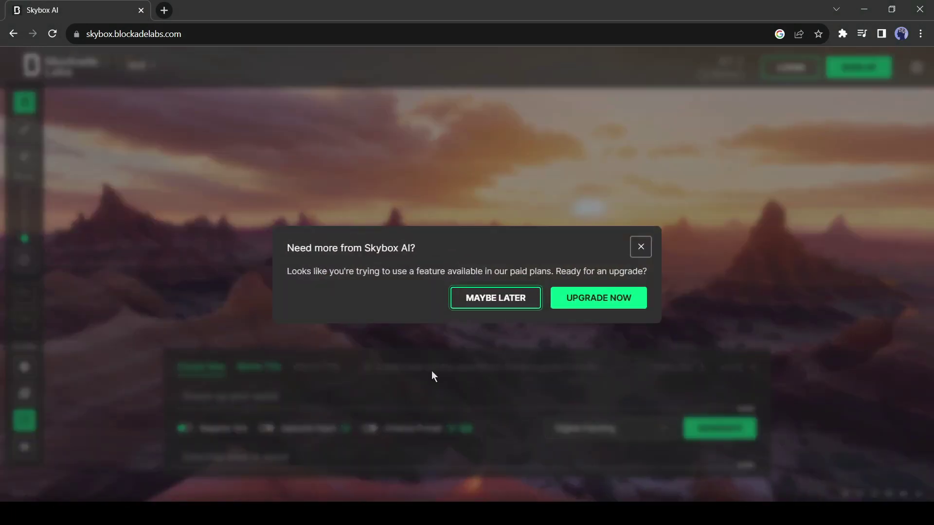
pyautogui.click(498, 303)
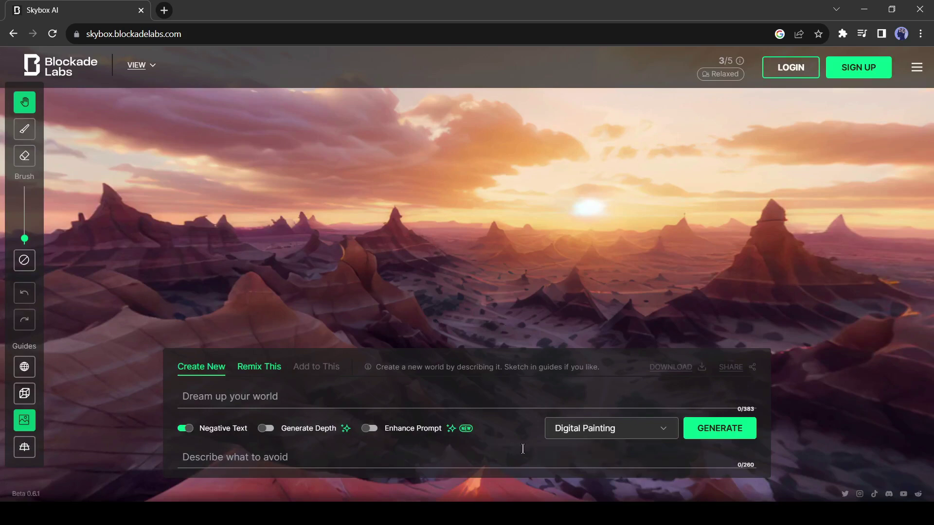
pyautogui.click(636, 438)
pyautogui.scroll(-2, 622, 248)
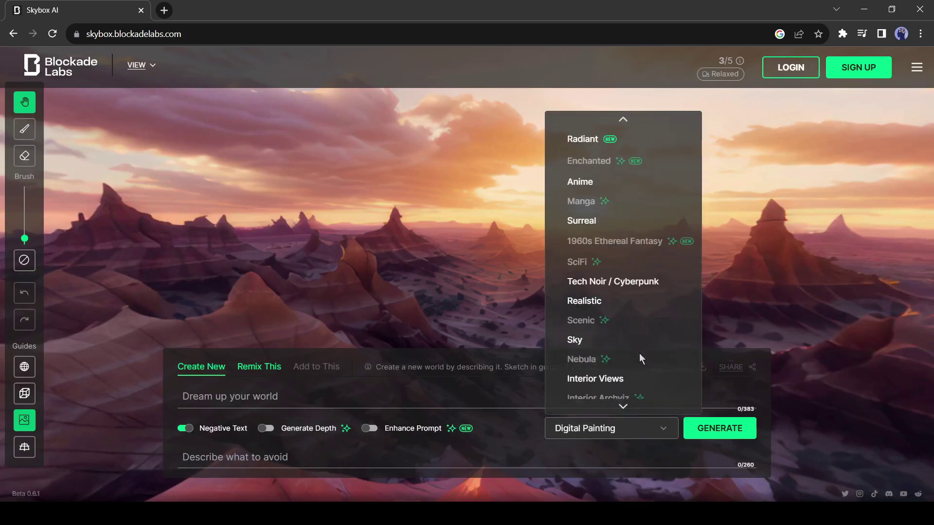
pyautogui.scroll(-1, 639, 353)
pyautogui.scroll(-1, 654, 315)
pyautogui.scroll(-1, 641, 353)
pyautogui.scroll(2, 634, 336)
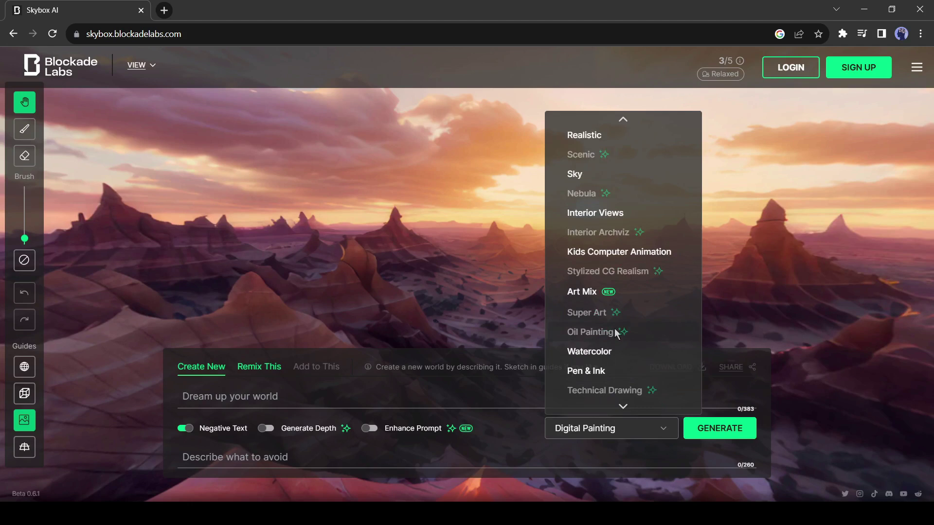
pyautogui.scroll(-2, 620, 329)
pyautogui.scroll(3, 665, 303)
pyautogui.click(620, 237)
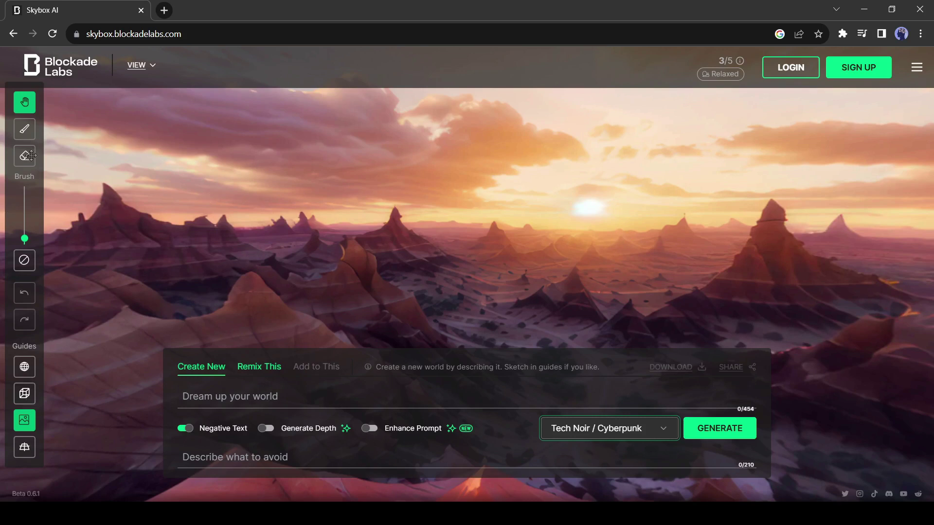
# Step: Paint a green triangle sketch guide with the brush, then erase it
pyautogui.moveTo(400, 213)
pyautogui.mouseDown()
pyautogui.moveTo(235, 178)
pyautogui.moveTo(438, 188)
pyautogui.moveTo(350, 213)
pyautogui.mouseUp()
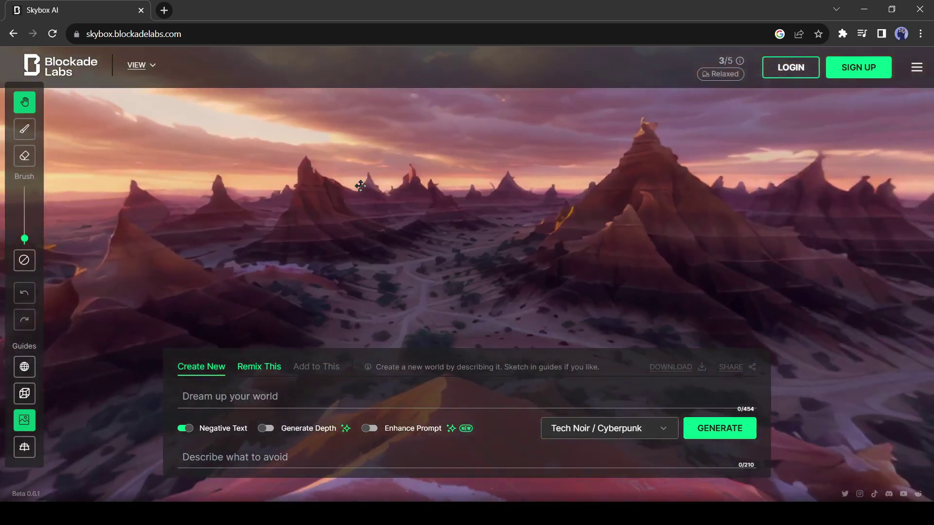
pyautogui.click(25, 130)
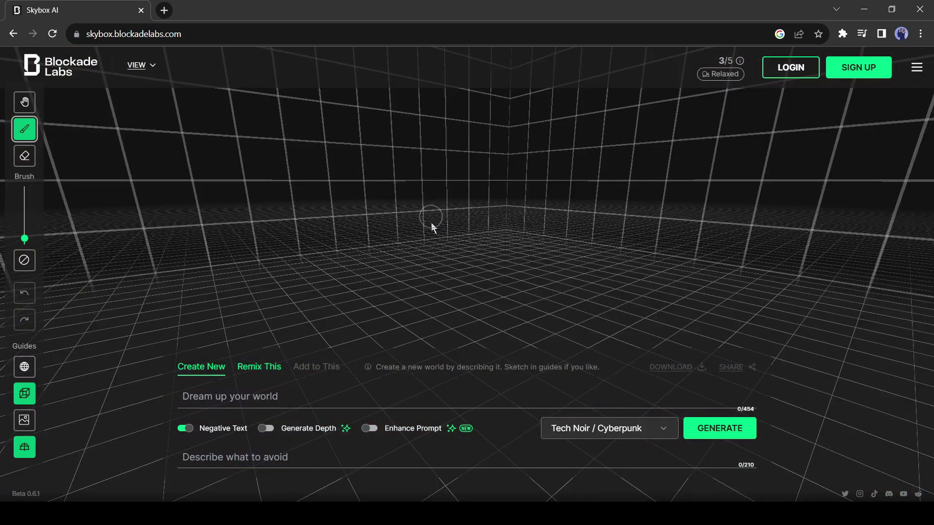
pyautogui.moveTo(170, 145); pyautogui.dragTo(219, 190)
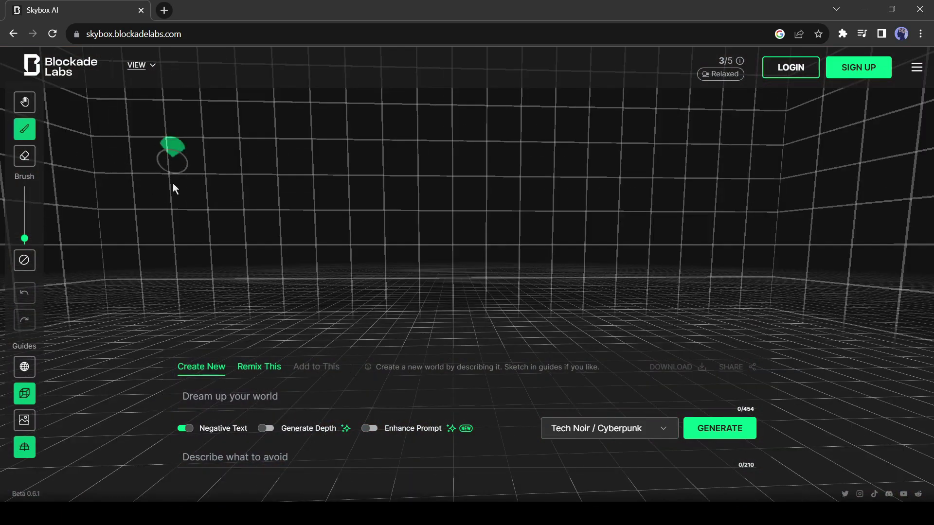
pyautogui.moveTo(152, 129); pyautogui.dragTo(242, 189)
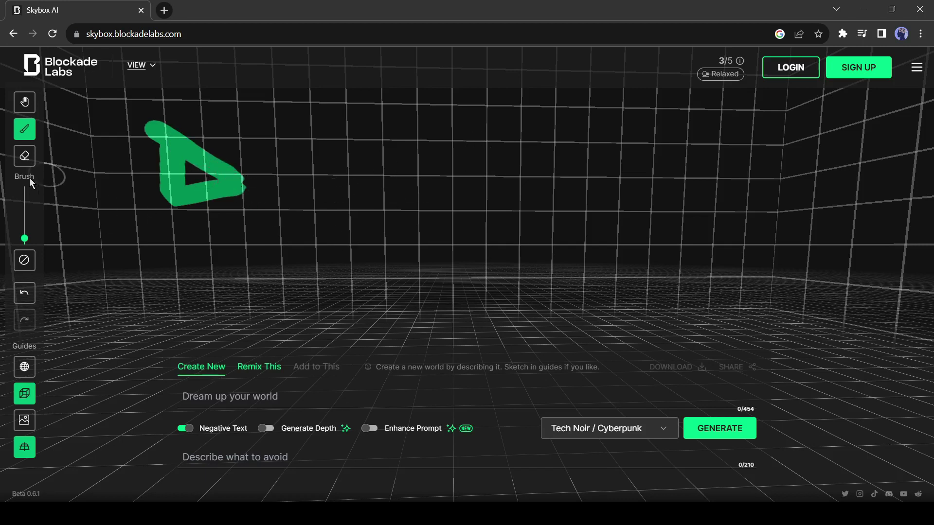
pyautogui.click(24, 155)
pyautogui.moveTo(153, 125)
pyautogui.mouseDown()
pyautogui.moveTo(243, 193)
pyautogui.moveTo(183, 175)
pyautogui.mouseUp()
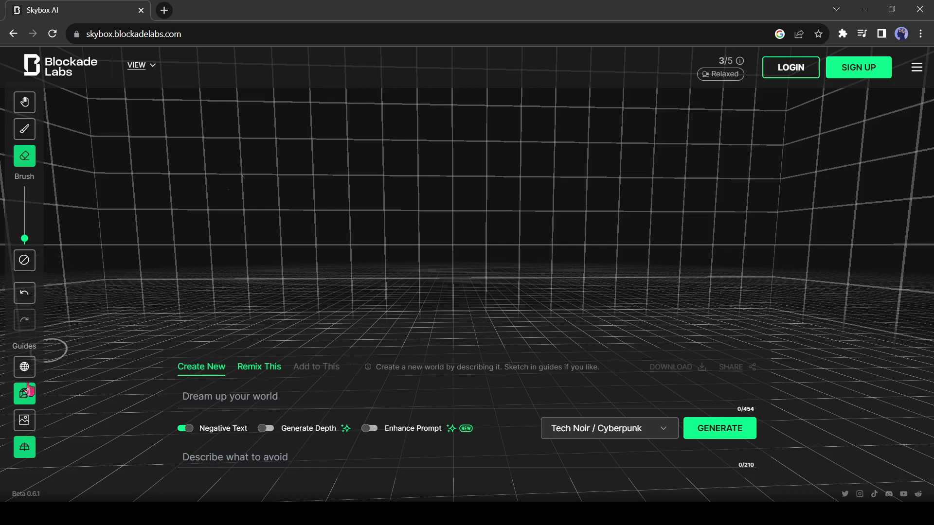
# Step: Switch the guide grid to a sphere, toggle the image guide, and rotate the view
pyautogui.click(24, 367)
pyautogui.click(24, 421)
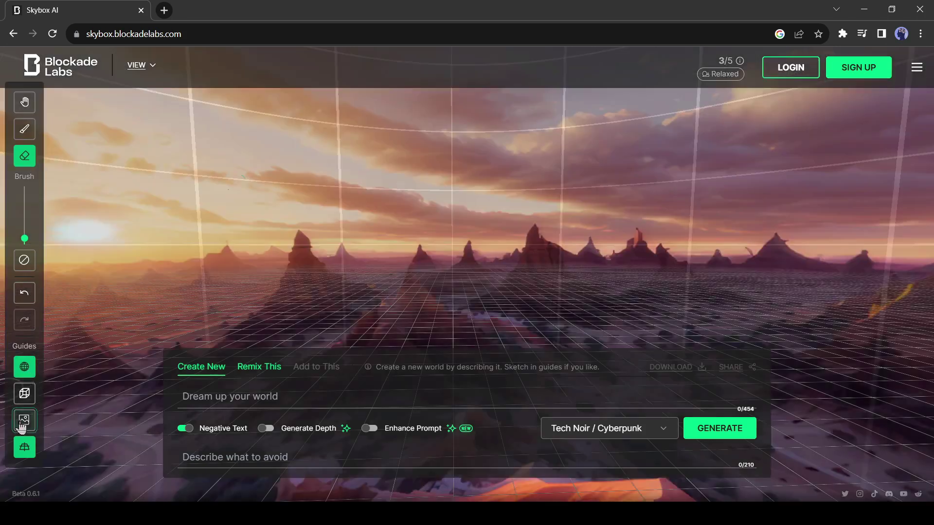
pyautogui.click(24, 420)
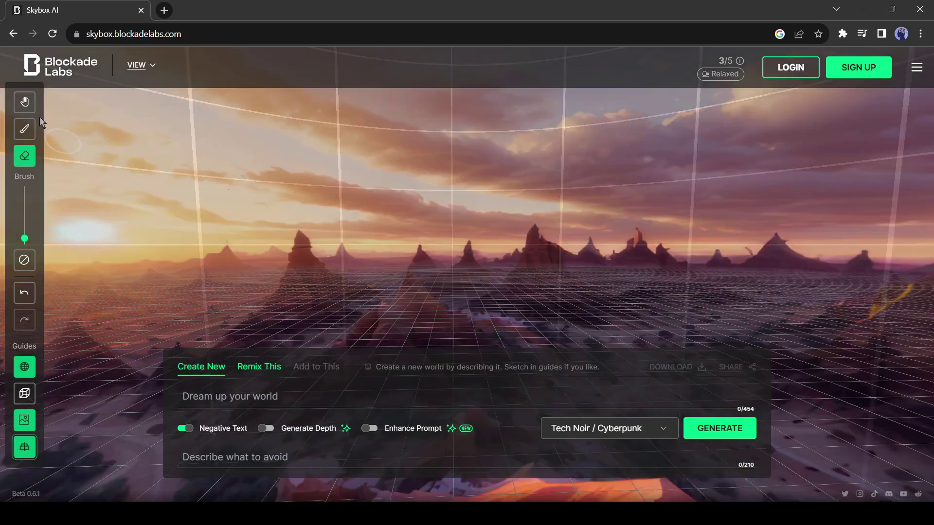
pyautogui.click(25, 102)
pyautogui.moveTo(327, 217)
pyautogui.mouseDown()
pyautogui.moveTo(573, 250)
pyautogui.moveTo(590, 202)
pyautogui.moveTo(625, 195)
pyautogui.moveTo(241, 376)
pyautogui.mouseUp()
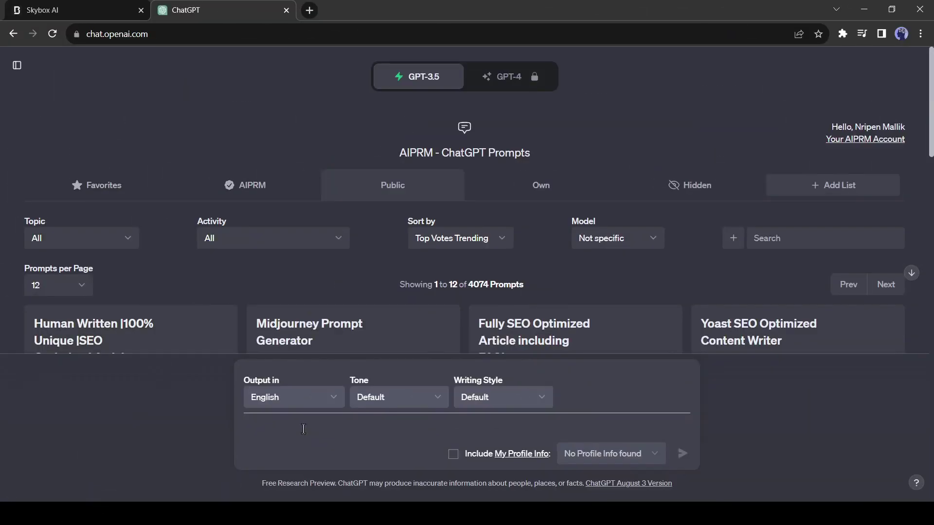
pyautogui.write('Suggest')
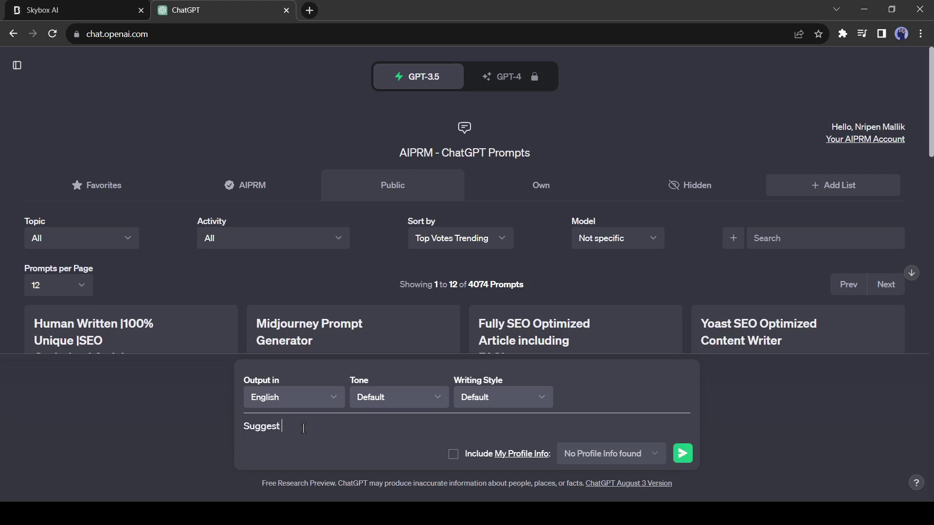
pyautogui.write('rompt')
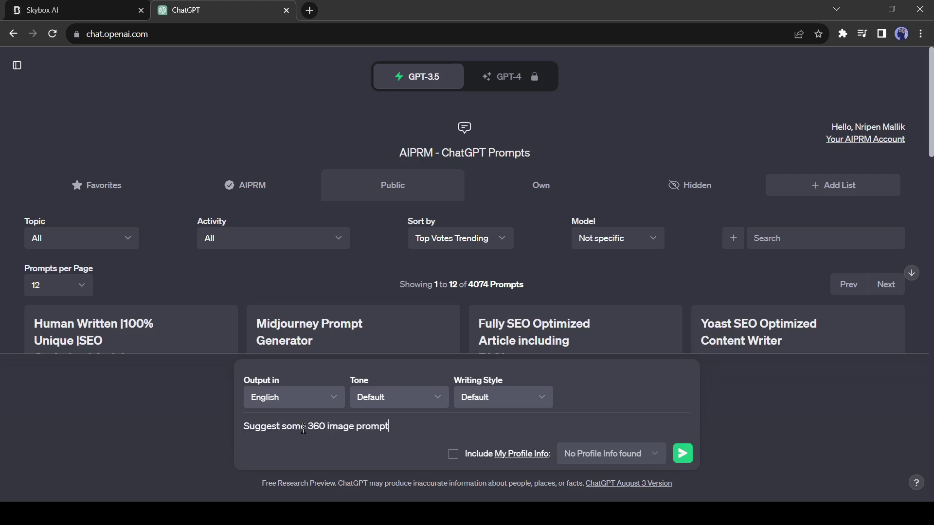
# Step: Request 360 prompts and select the Futuristic Cityscape text, 'Wander through' to 'advanced metropolis?'
pyautogui.press('Return')
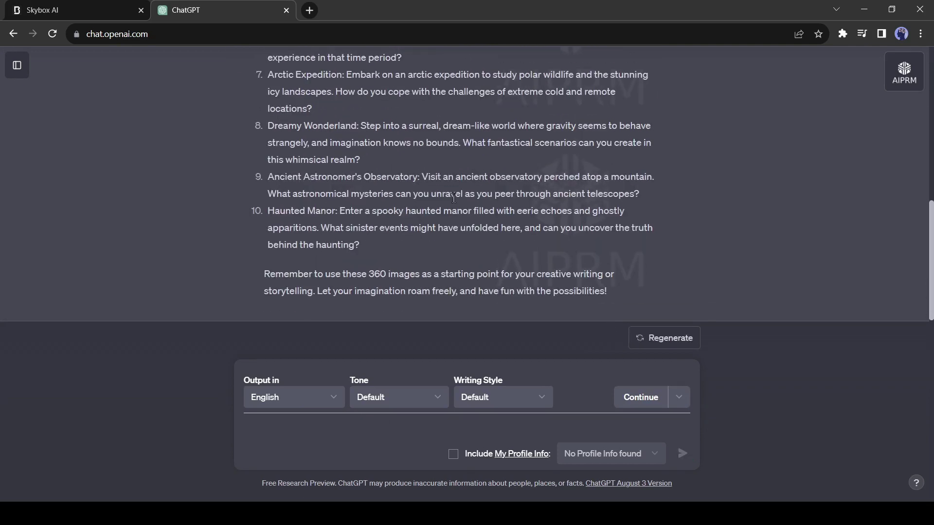
pyautogui.scroll(2, 431, 208)
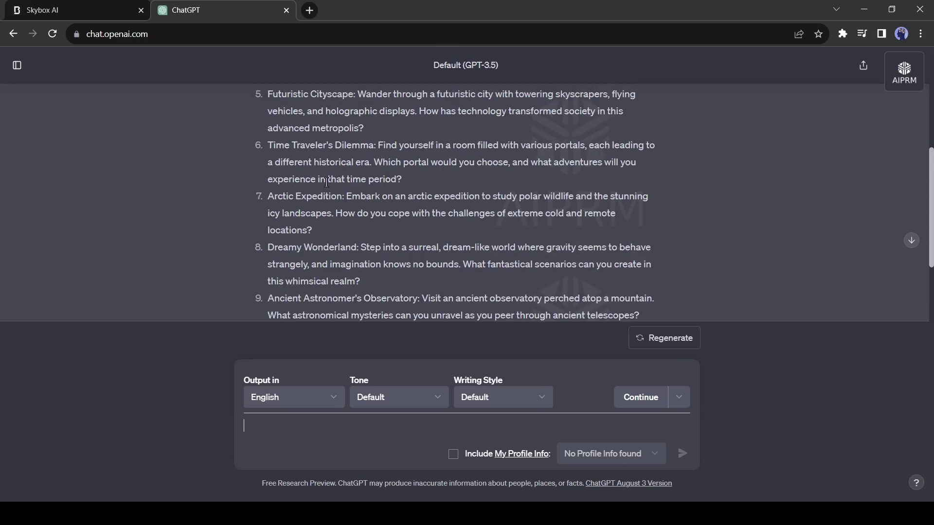
pyautogui.scroll(1, 326, 182)
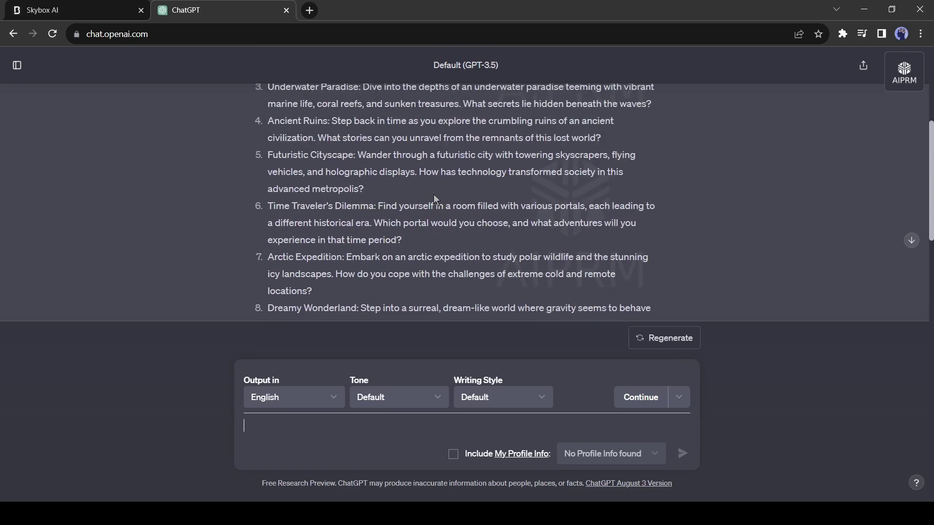
pyautogui.scroll(1, 433, 206)
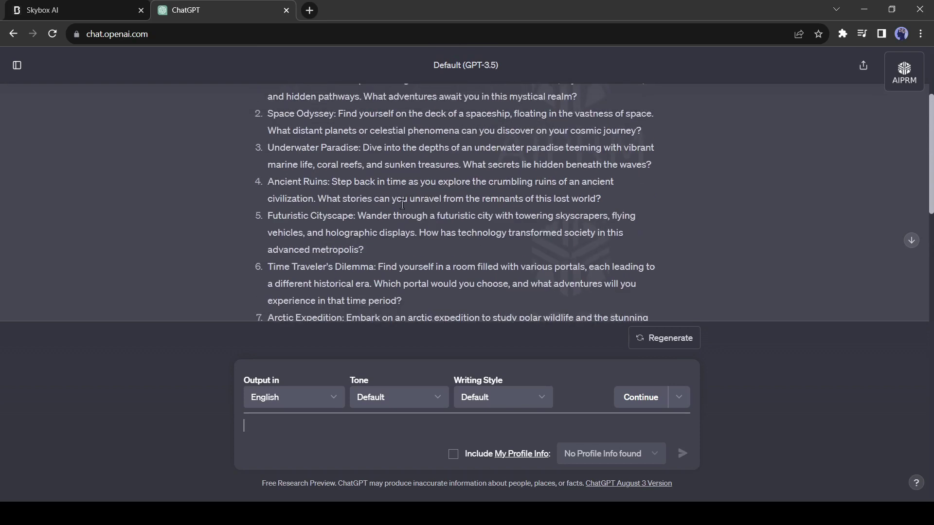
pyautogui.moveTo(359, 217); pyautogui.dragTo(590, 218)
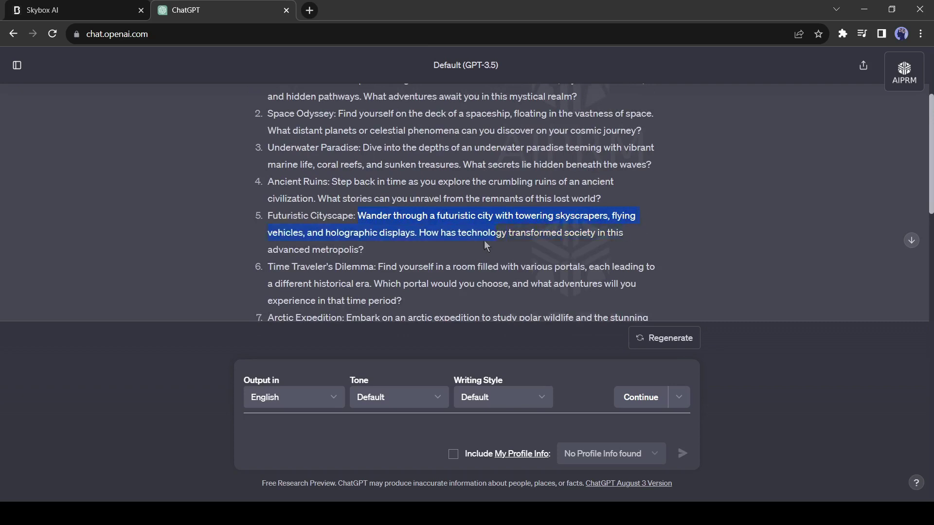
pyautogui.moveTo(590, 217); pyautogui.dragTo(381, 254)
pyautogui.hotkey('ctrl', 'c')
# Step: Generate a Tech Noir / Cyberpunk skybox from the pasted city description
pyautogui.click(75, 16)
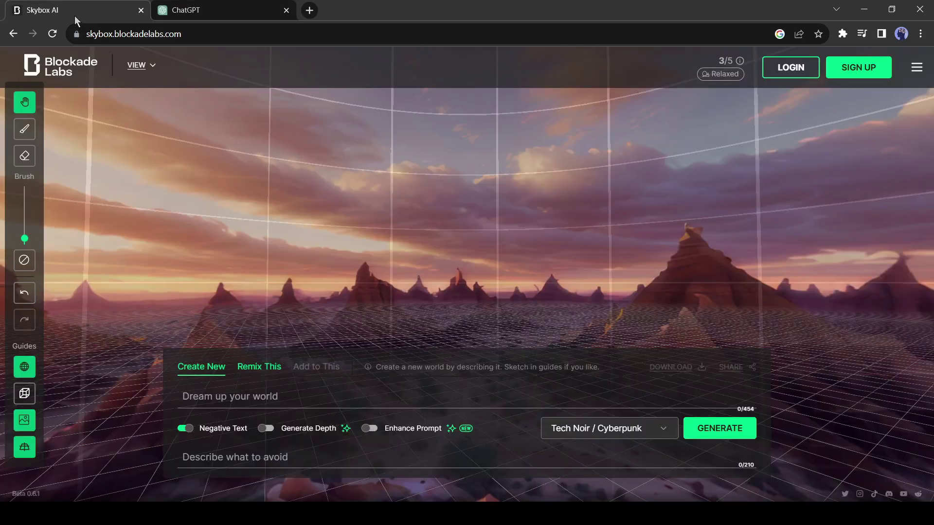
pyautogui.click(301, 397)
pyautogui.hotkey('ctrl', 'v')
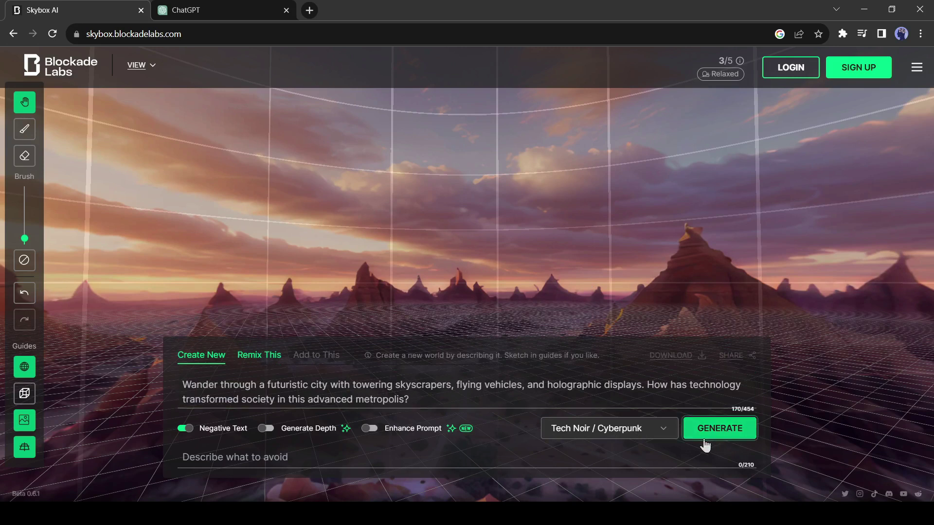
pyautogui.click(727, 435)
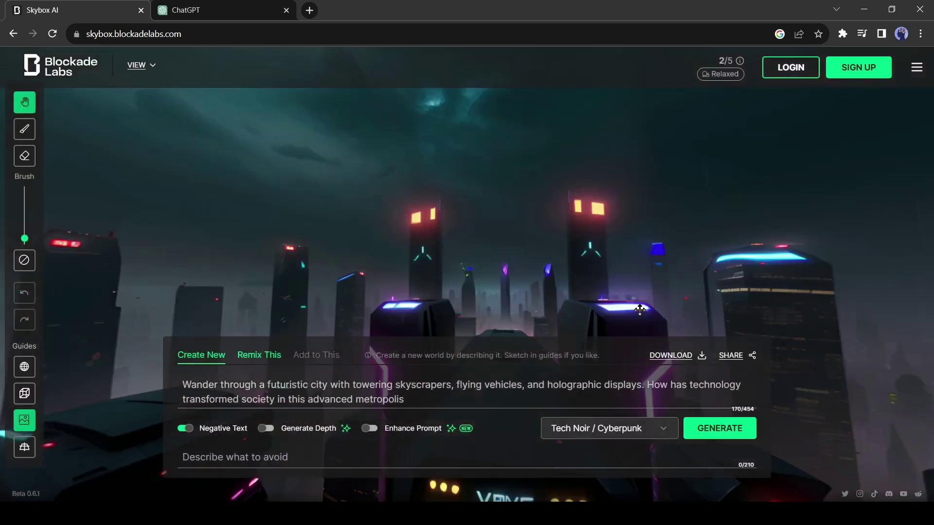
pyautogui.moveTo(640, 322)
pyautogui.mouseDown()
pyautogui.moveTo(473, 211)
pyautogui.moveTo(444, 257)
pyautogui.moveTo(681, 390)
pyautogui.mouseUp()
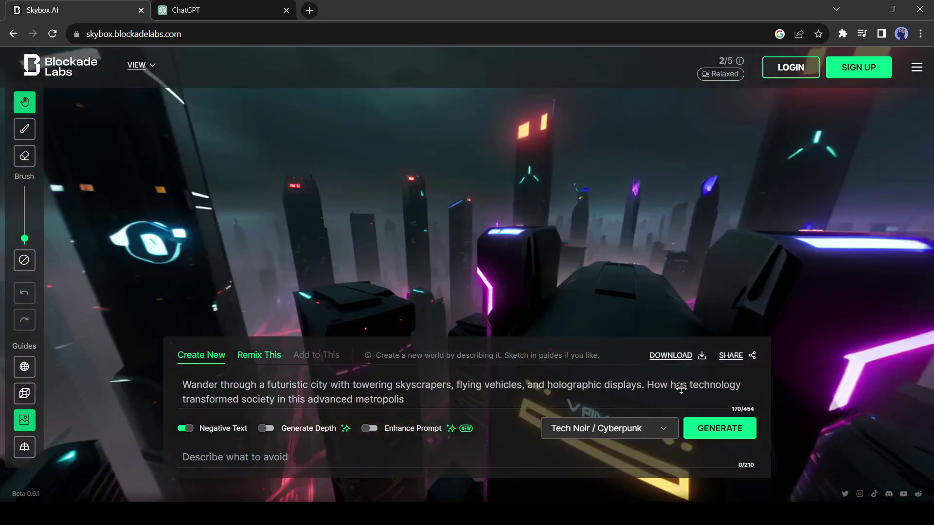
# Step: Regenerate the city skybox in Realistic style and download it
pyautogui.click(641, 432)
pyautogui.scroll(-1, 620, 270)
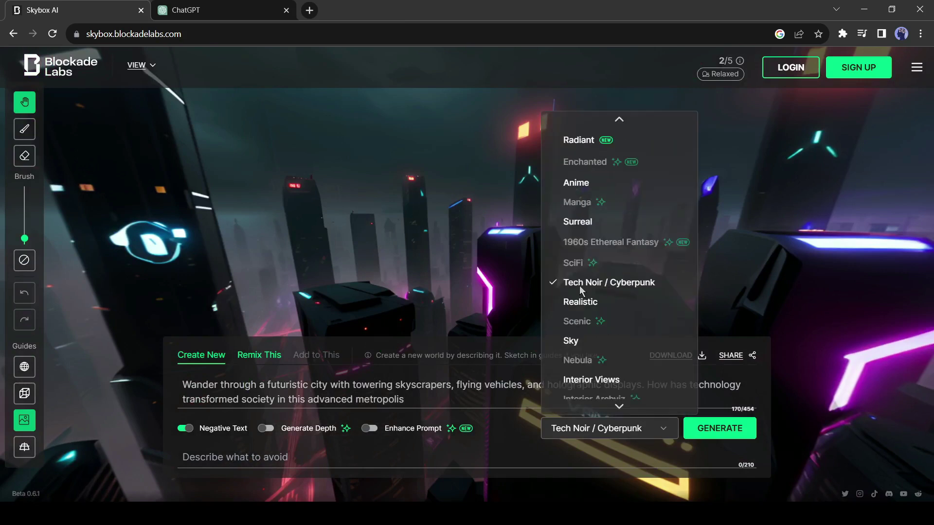
pyautogui.click(606, 299)
pyautogui.click(719, 438)
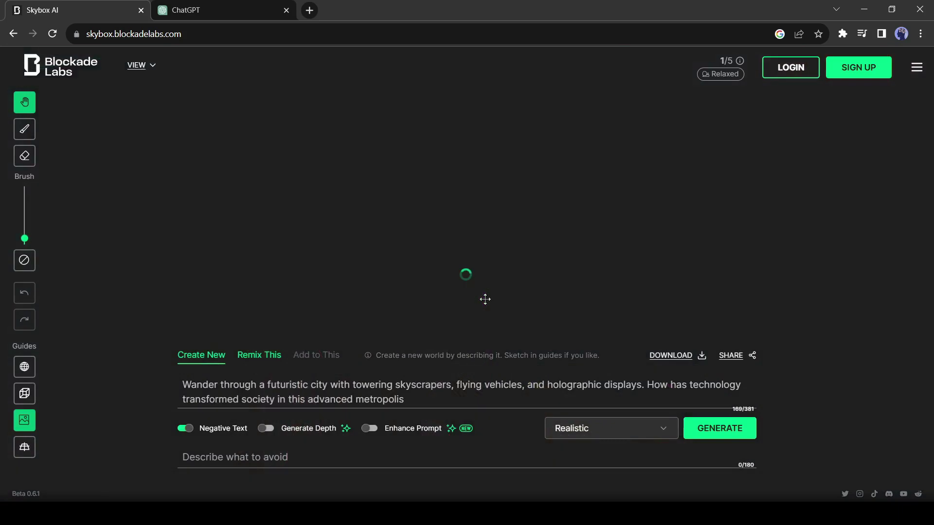
pyautogui.moveTo(434, 237)
pyautogui.mouseDown()
pyautogui.moveTo(623, 280)
pyautogui.moveTo(407, 217)
pyautogui.moveTo(414, 123)
pyautogui.moveTo(473, 371)
pyautogui.mouseUp()
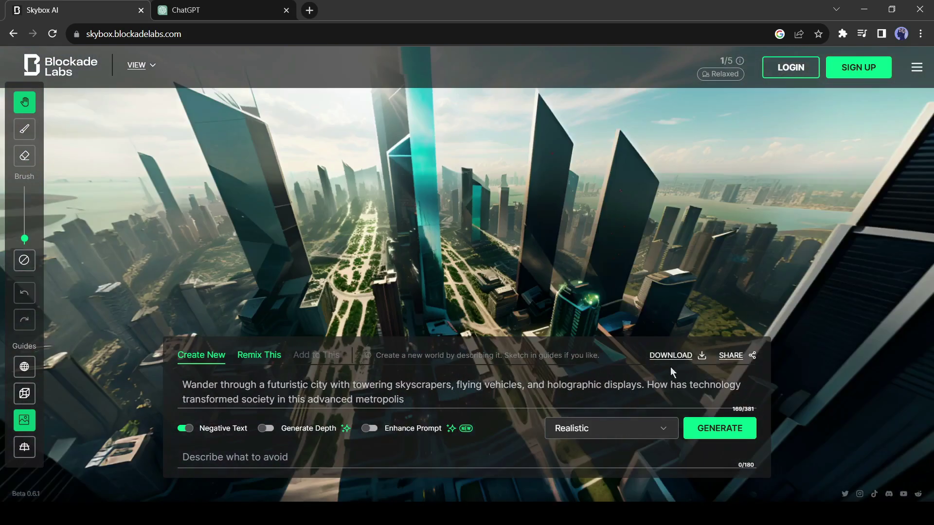
pyautogui.click(678, 356)
# Step: Replace the Skybox prompt with the copied Underwater Paradise description
pyautogui.click(227, 10)
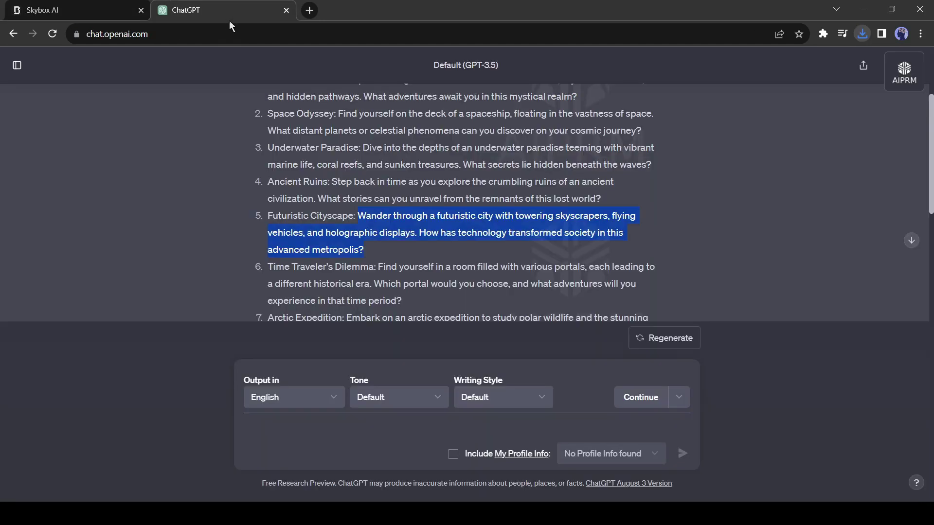
pyautogui.scroll(1, 366, 208)
pyautogui.moveTo(363, 210); pyautogui.dragTo(535, 219)
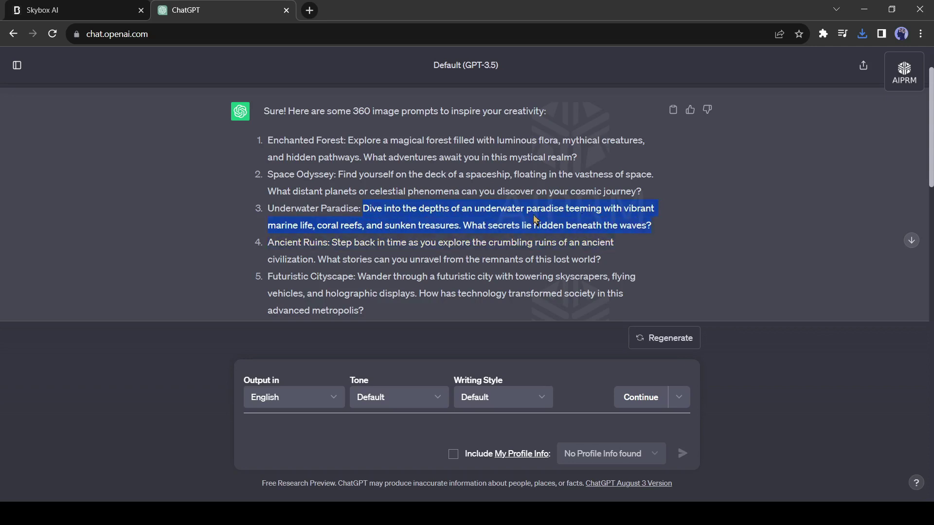
pyautogui.hotkey('ctrl', 'c')
pyautogui.click(44, 10)
pyautogui.hotkey('ctrl', 'a')
pyautogui.hotkey('ctrl', 'v')
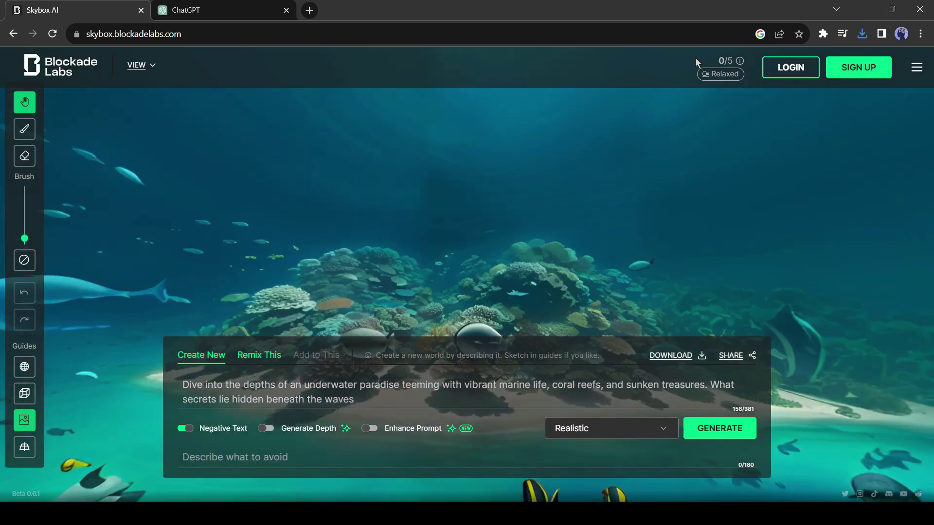
# Step: Generate the underwater scene in Surreal style and dismiss the upgrade offer
pyautogui.moveTo(696, 62); pyautogui.dragTo(737, 71)
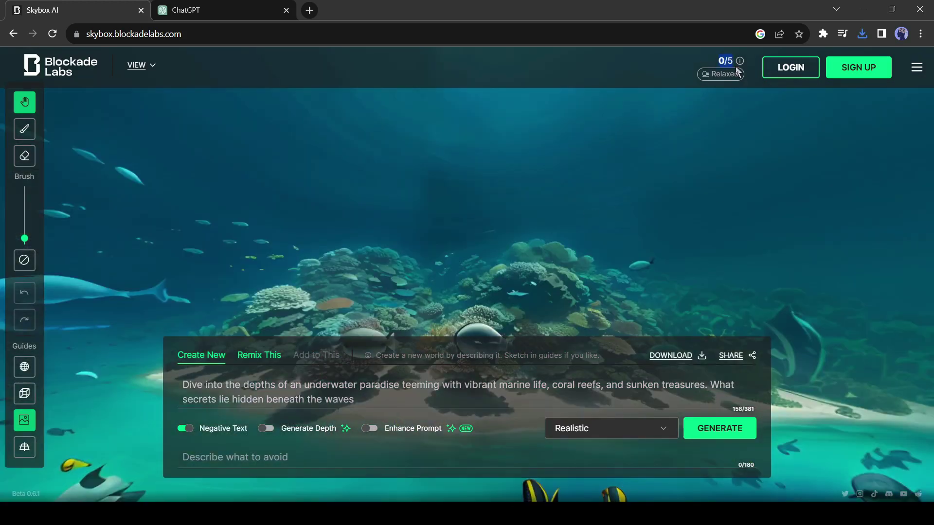
pyautogui.click(630, 437)
pyautogui.click(587, 266)
pyautogui.click(721, 426)
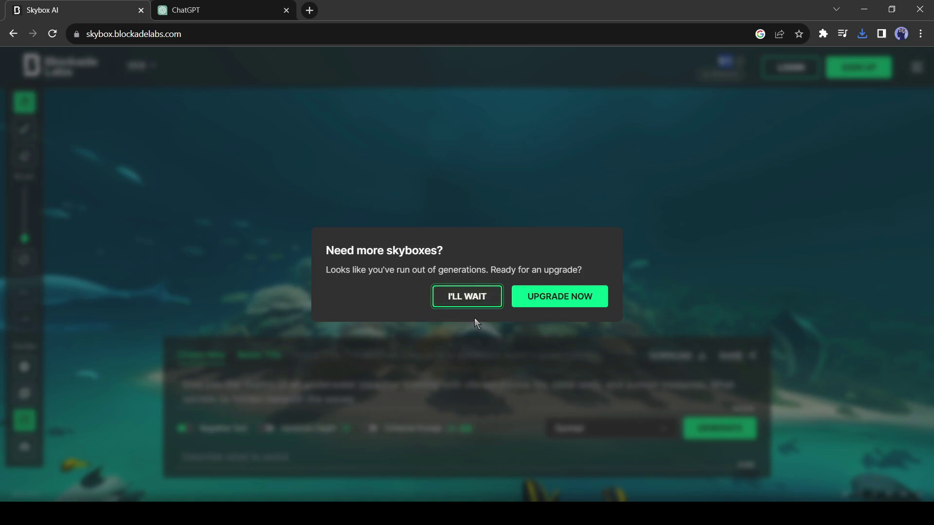
pyautogui.click(464, 297)
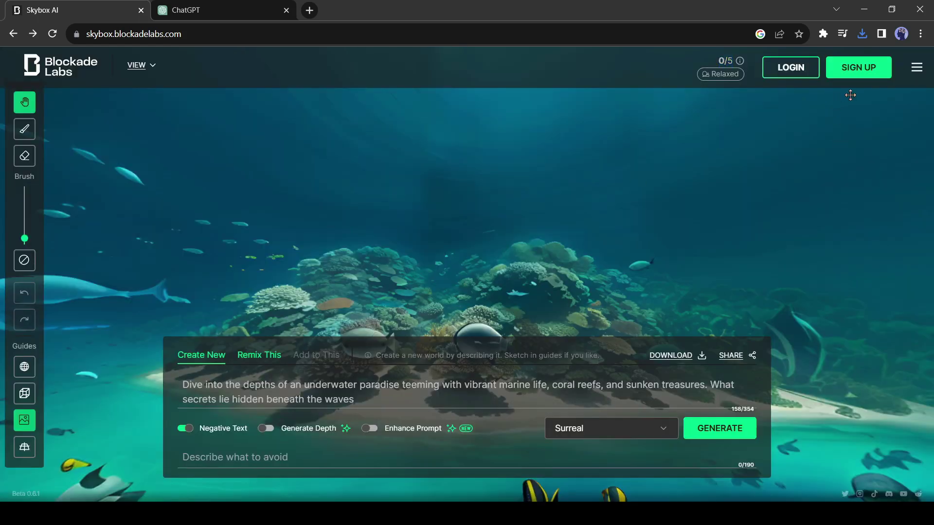
# Step: Create a free Intro account, confirm the welcome message, and open the saved-prompts document
pyautogui.click(858, 73)
pyautogui.scroll(-1, 208, 235)
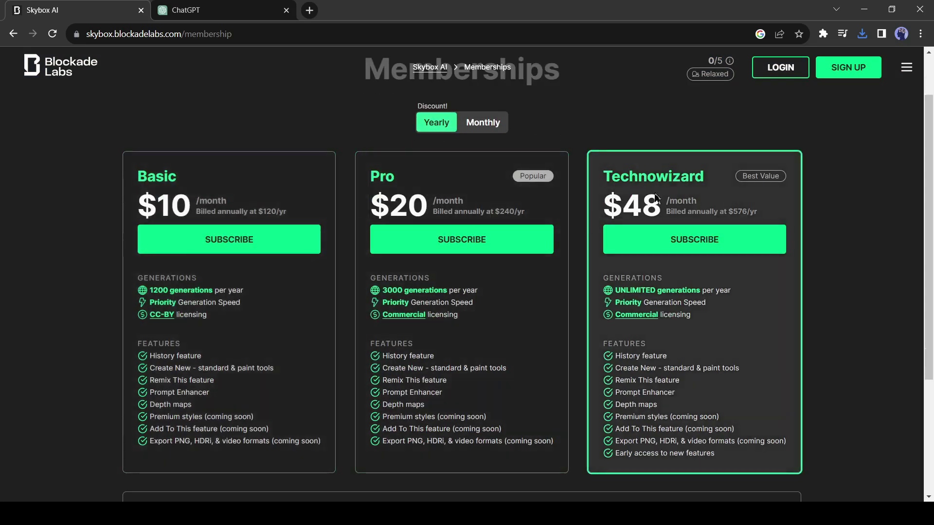
pyautogui.scroll(-1, 772, 266)
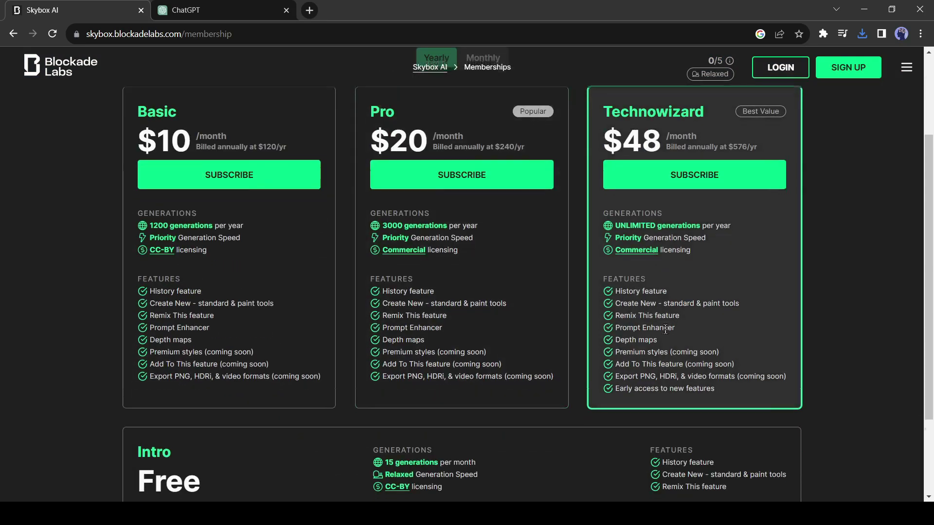
pyautogui.scroll(-2, 610, 330)
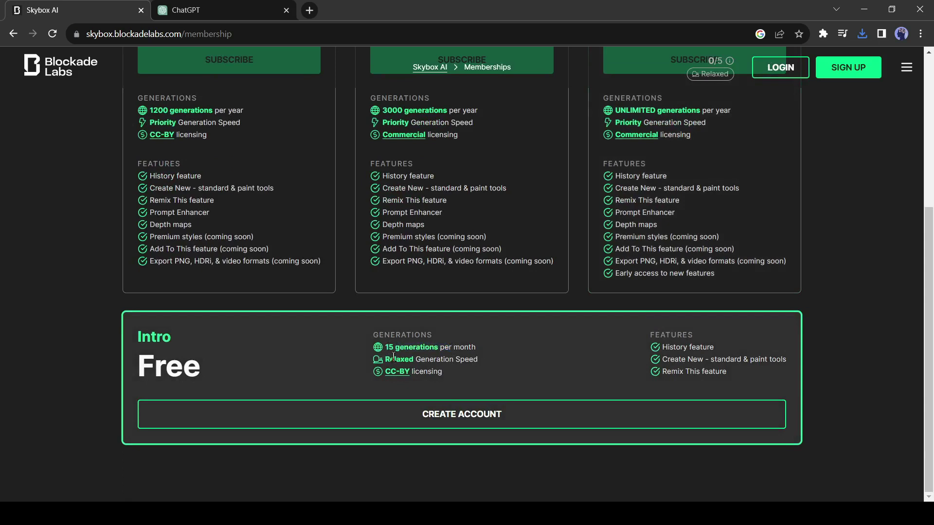
pyautogui.click(487, 424)
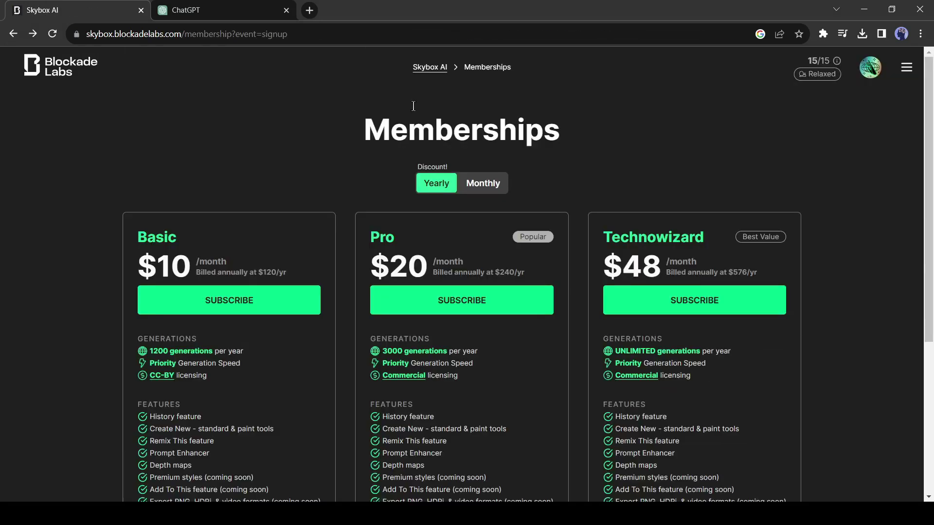
pyautogui.click(430, 73)
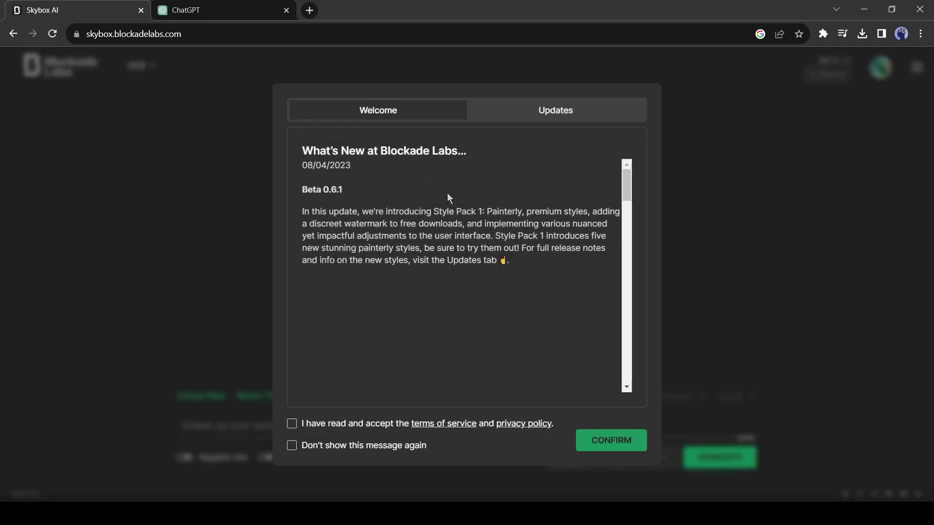
pyautogui.scroll(-2, 356, 393)
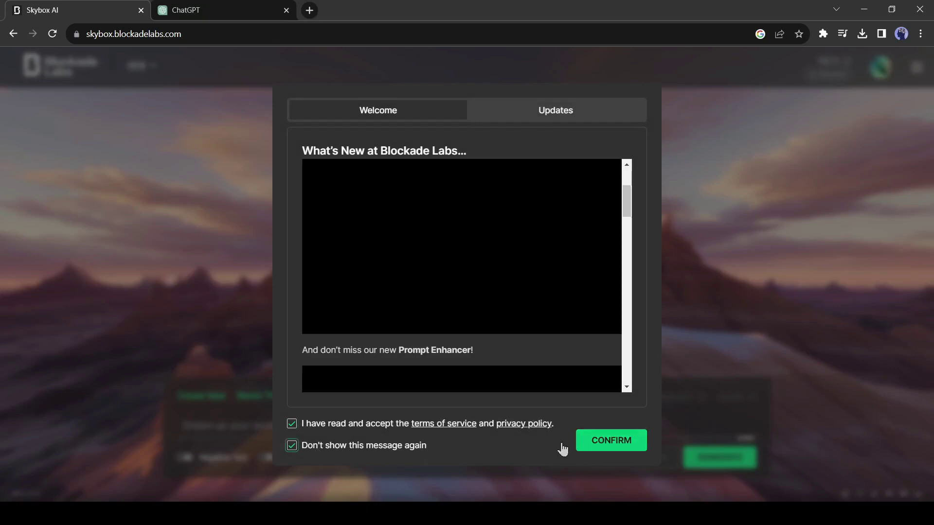
pyautogui.click(587, 441)
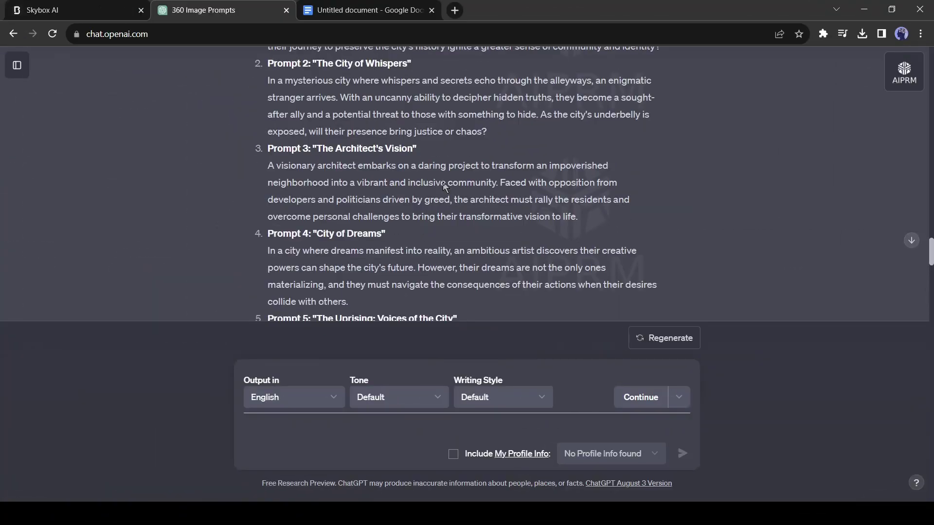
pyautogui.scroll(-1, 364, 183)
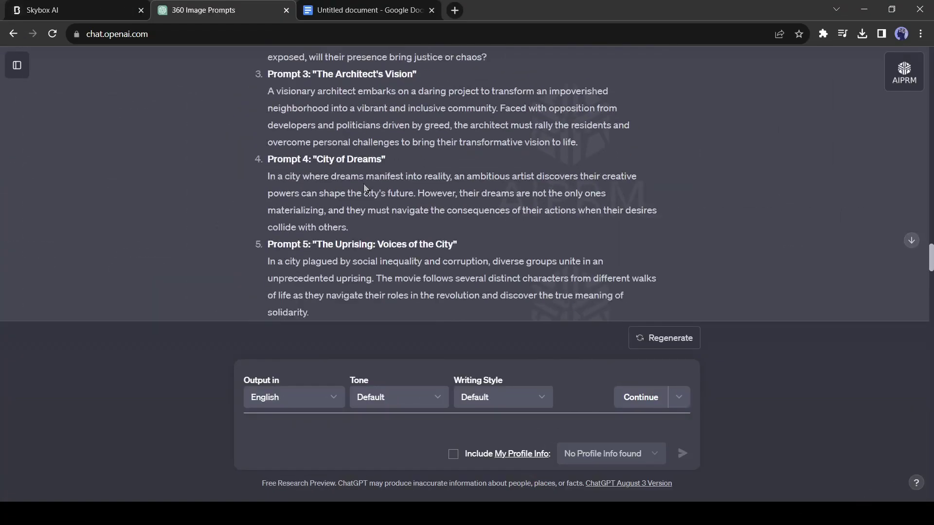
pyautogui.scroll(-1, 380, 194)
pyautogui.scroll(-1, 401, 205)
pyautogui.scroll(-1, 387, 209)
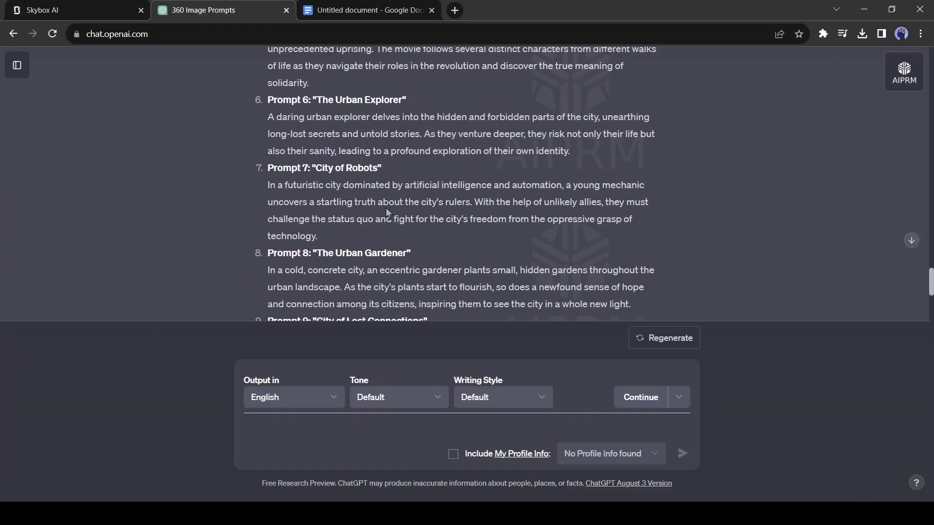
pyautogui.scroll(-2, 386, 208)
pyautogui.click(363, 7)
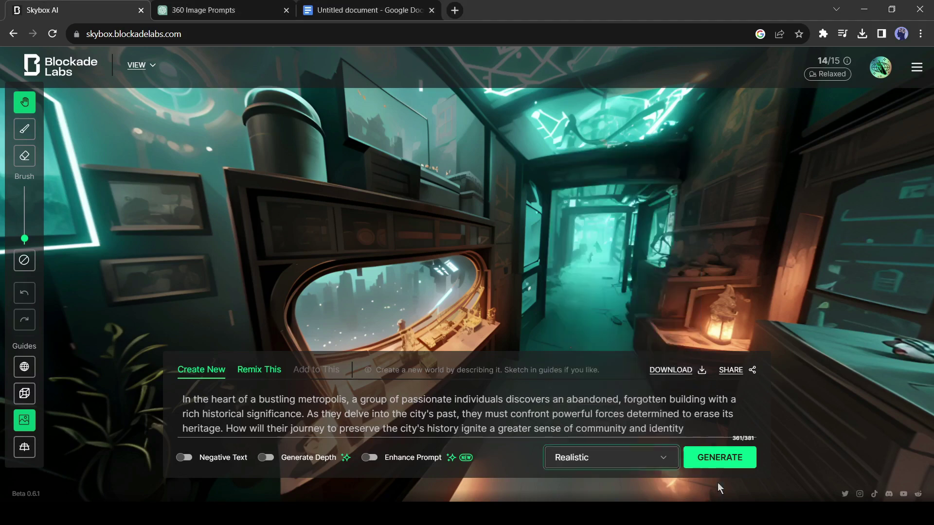
# Step: Generate a Realistic skybox from the new prompt and open its viewing options
pyautogui.click(720, 457)
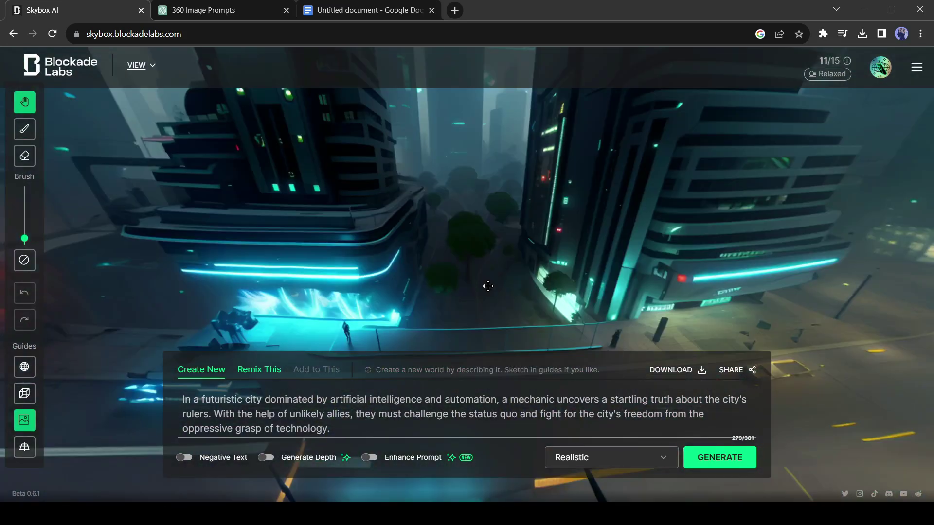
pyautogui.click(154, 65)
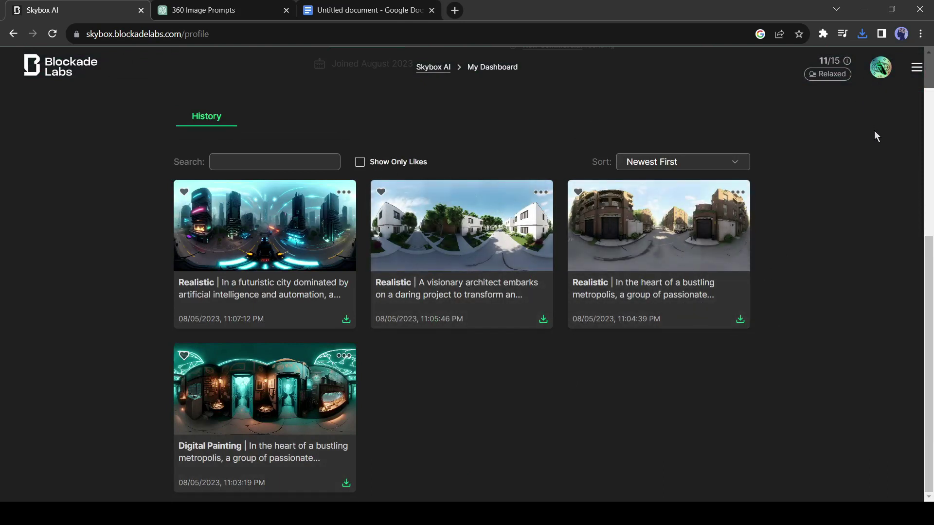
pyautogui.scroll(5, 875, 131)
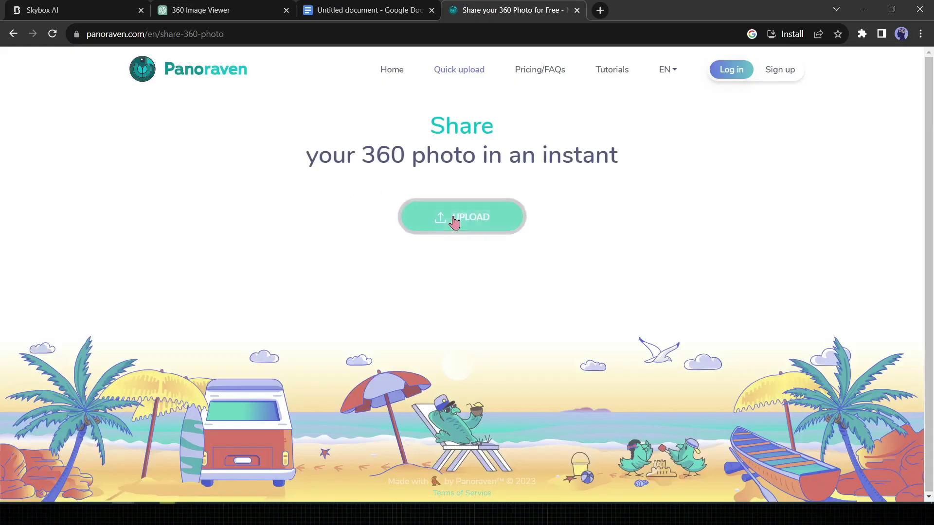
# Step: Upload the visionary-architect JPG to Panoraven, dismiss the notice, and go back to ChatGPT
pyautogui.click(458, 222)
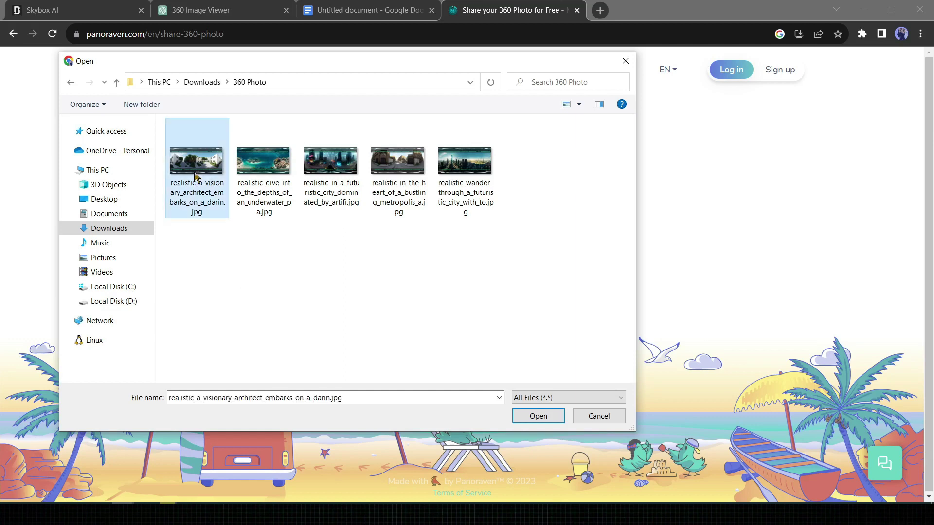
pyautogui.doubleClick(196, 175)
pyautogui.click(482, 338)
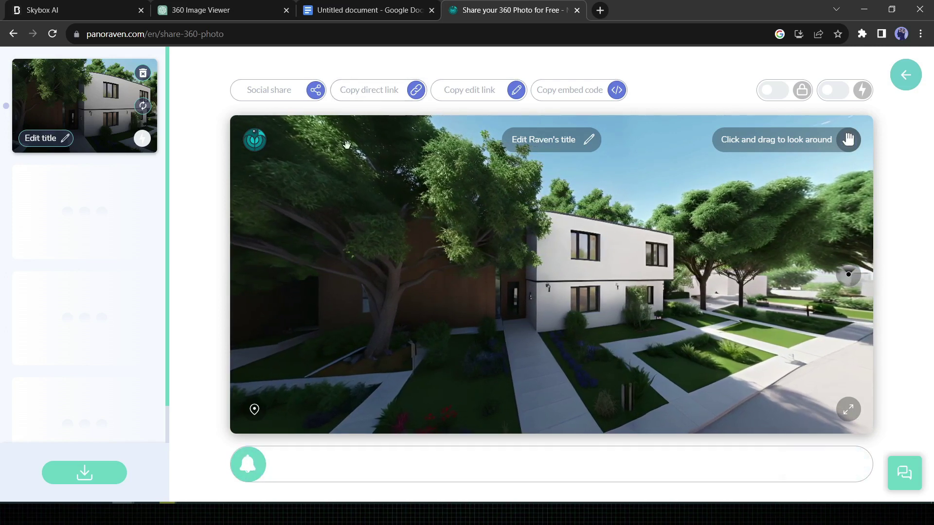
pyautogui.click(212, 11)
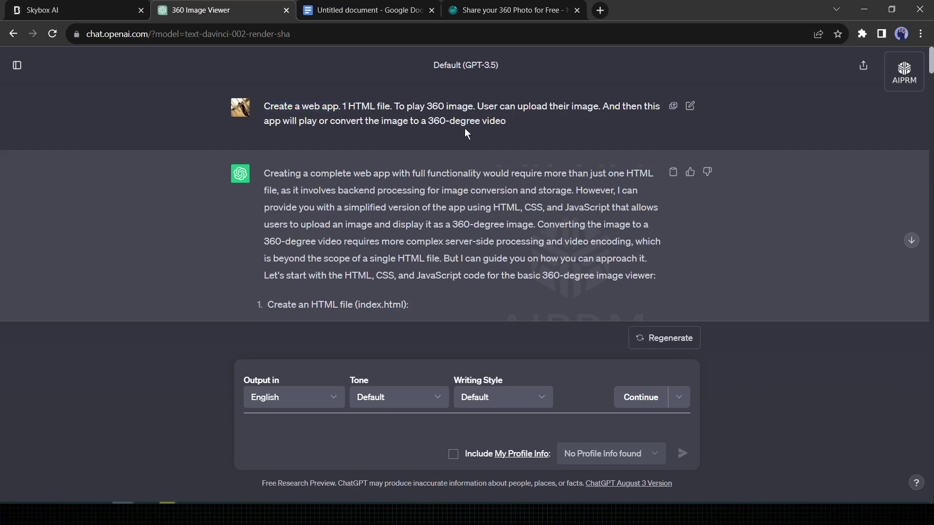
pyautogui.scroll(-5, 467, 132)
pyautogui.scroll(-2, 469, 139)
pyautogui.scroll(4, 469, 138)
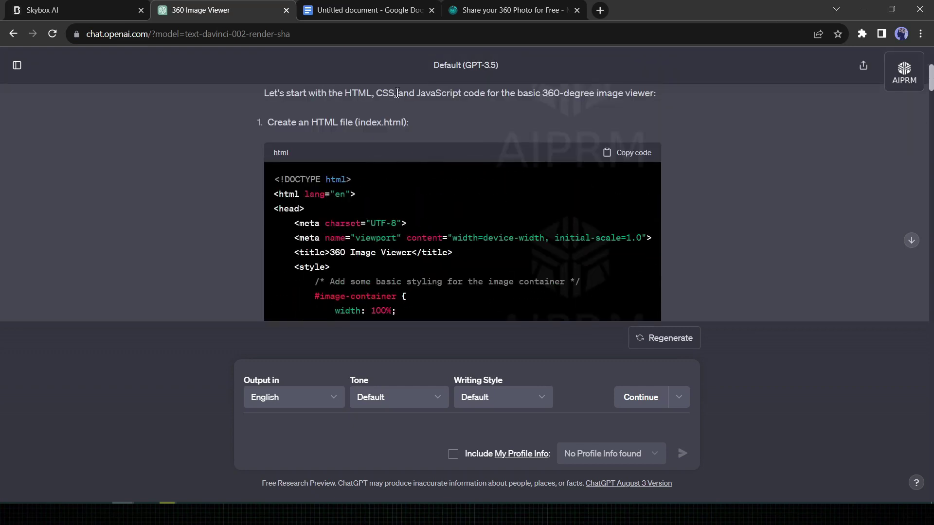
pyautogui.scroll(-6, 541, 204)
pyautogui.scroll(-5, 492, 192)
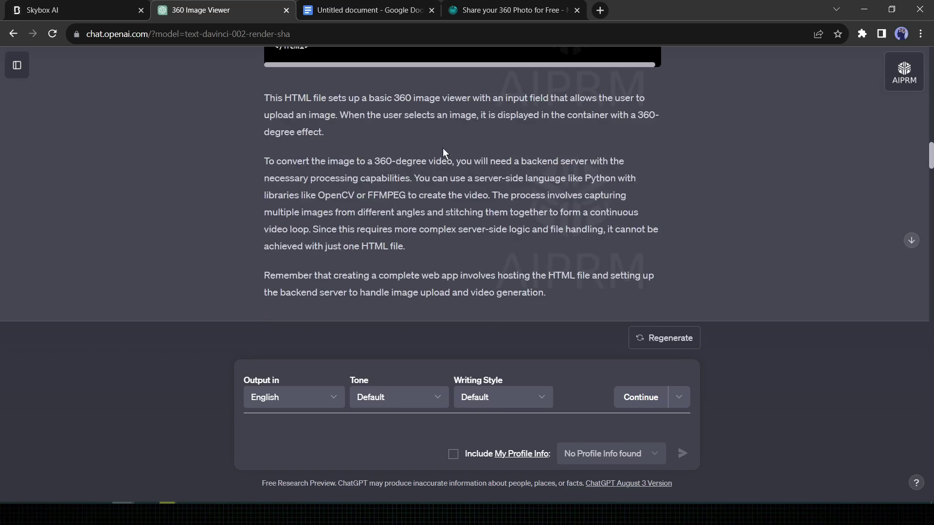
pyautogui.scroll(-3, 373, 155)
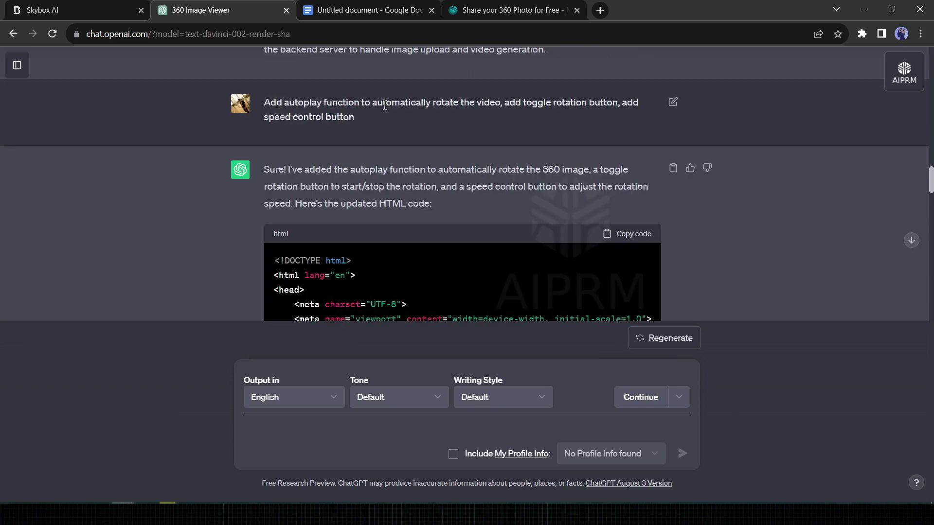
pyautogui.scroll(-3, 611, 115)
pyautogui.scroll(-5, 610, 161)
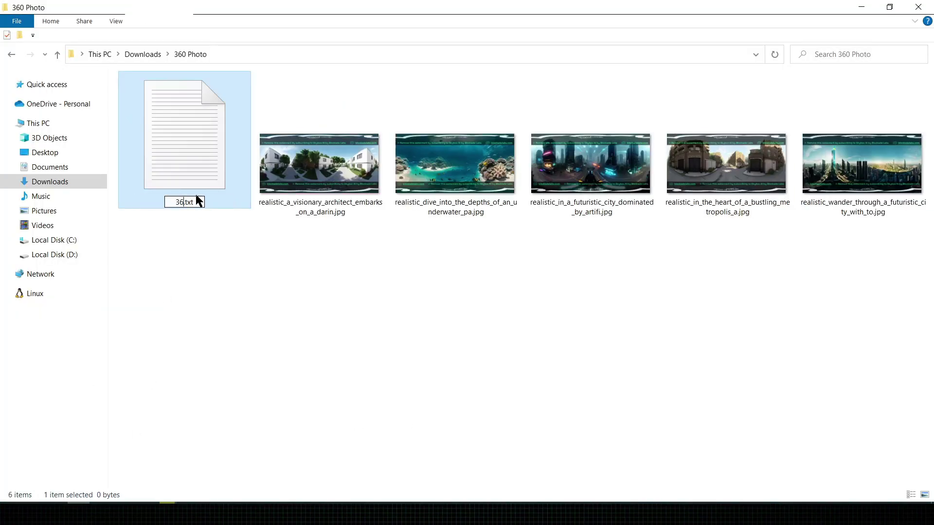
pyautogui.write('0')
# Step: Paste the viewer code into 360.txt and save it
pyautogui.press('Return')
pyautogui.doubleClick(197, 201)
pyautogui.hotkey('ctrl', 'v')
pyautogui.hotkey('alt', 'F4')
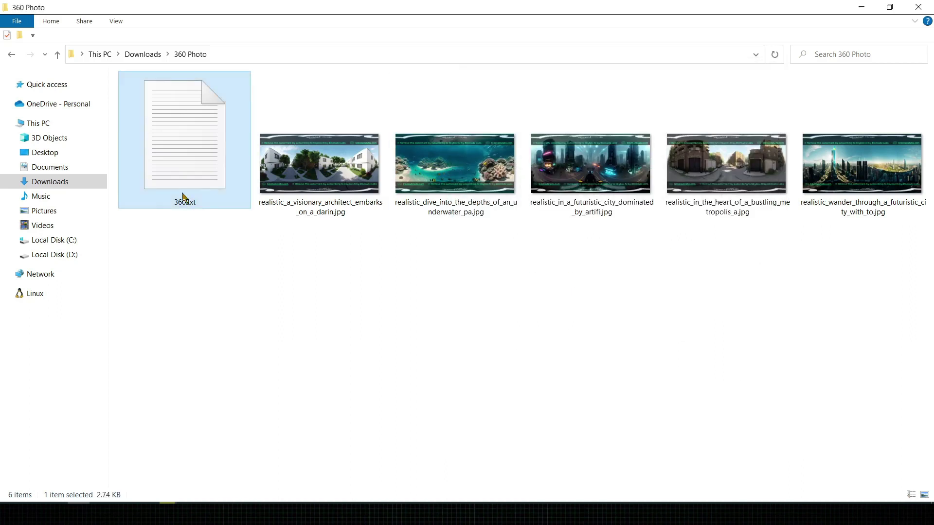
# Step: Rename 360.txt to 360.html, accept the extension warning, and open it in the browser
pyautogui.rightClick(186, 197)
pyautogui.click(255, 469)
pyautogui.click(203, 206)
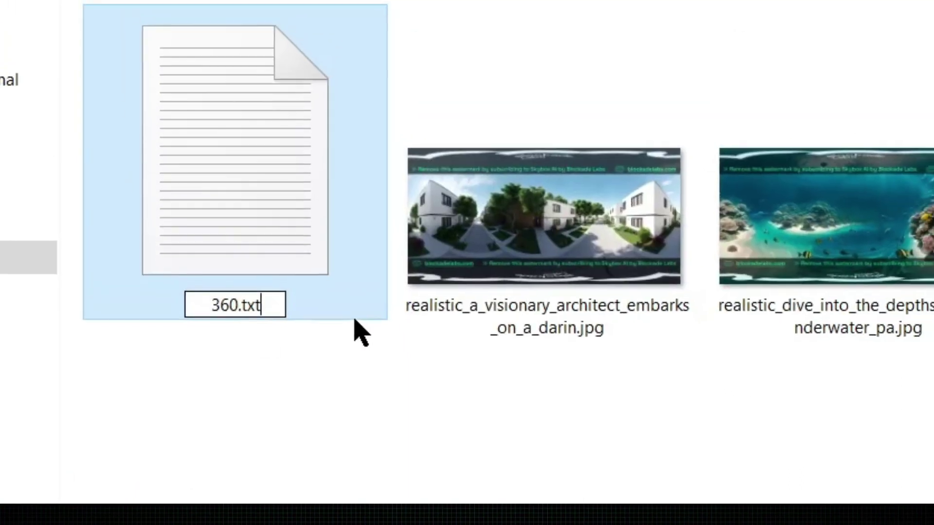
pyautogui.press('BackSpace')
pyautogui.press('BackSpace')
pyautogui.press('BackSpace')
pyautogui.write('html')
pyautogui.press('Return')
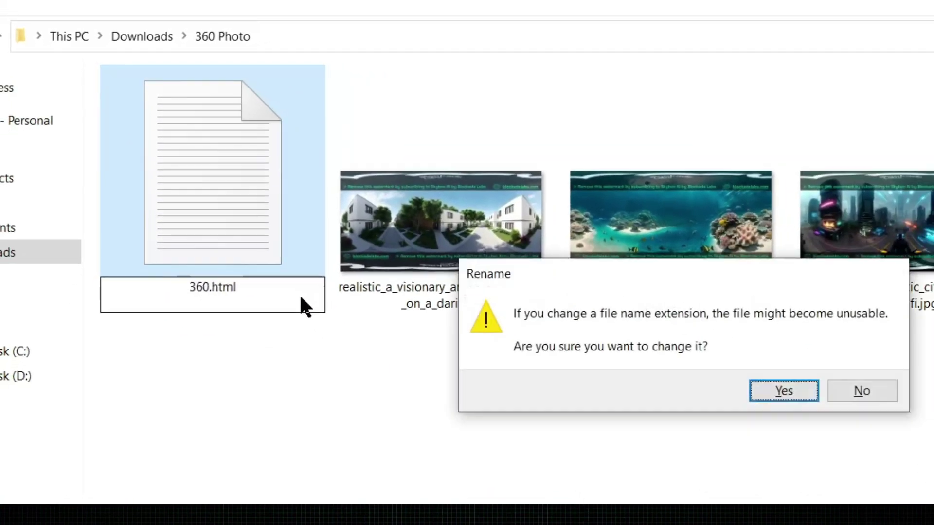
pyautogui.press('Return')
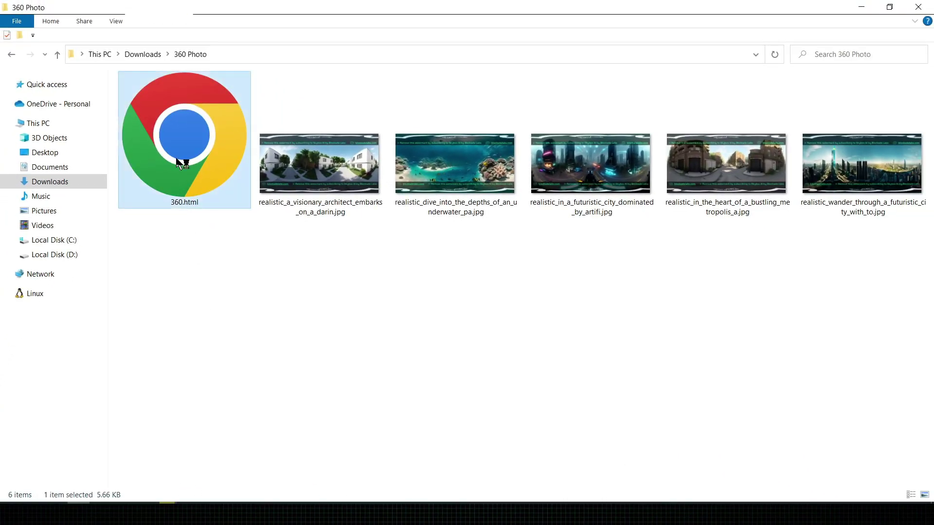
pyautogui.doubleClick(181, 163)
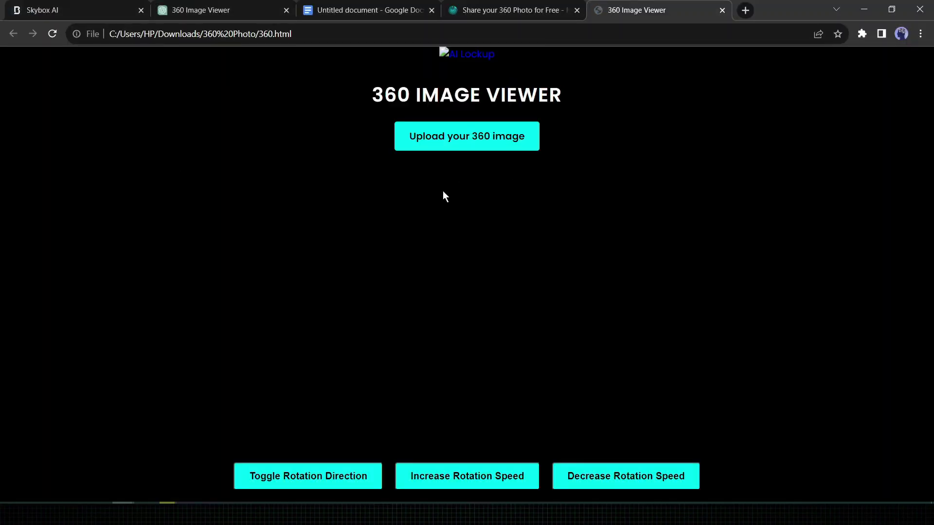
# Step: Load the underwater skybox JPG, increase rotation speed, and toggle fullscreen on and off
pyautogui.click(459, 145)
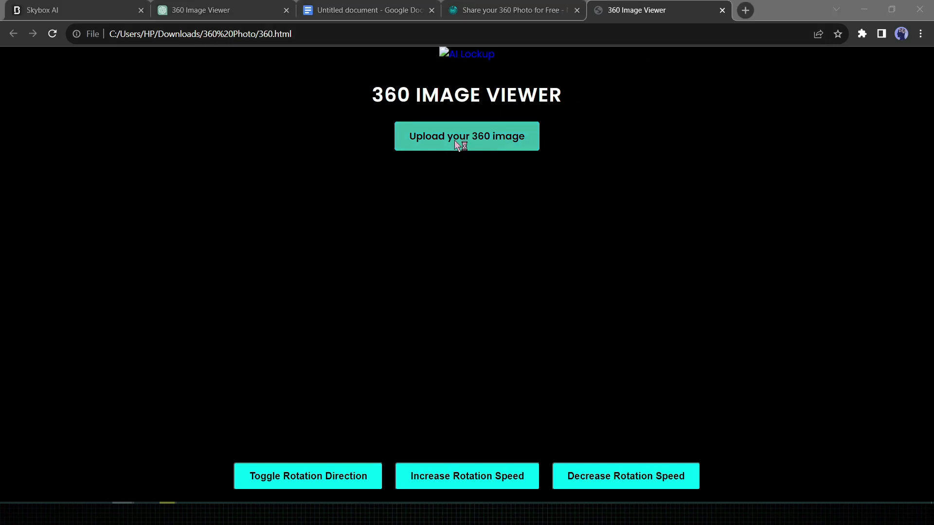
pyautogui.doubleClick(263, 164)
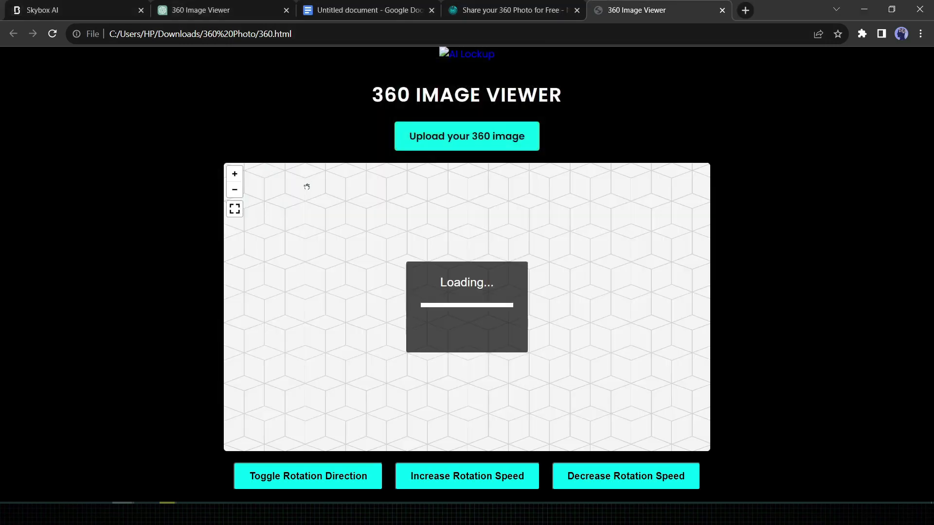
pyautogui.click(475, 484)
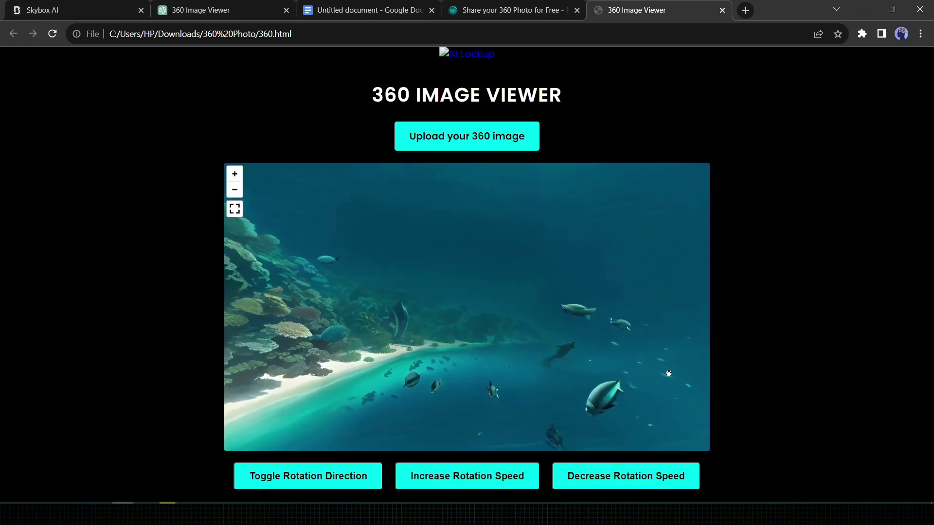
pyautogui.click(235, 209)
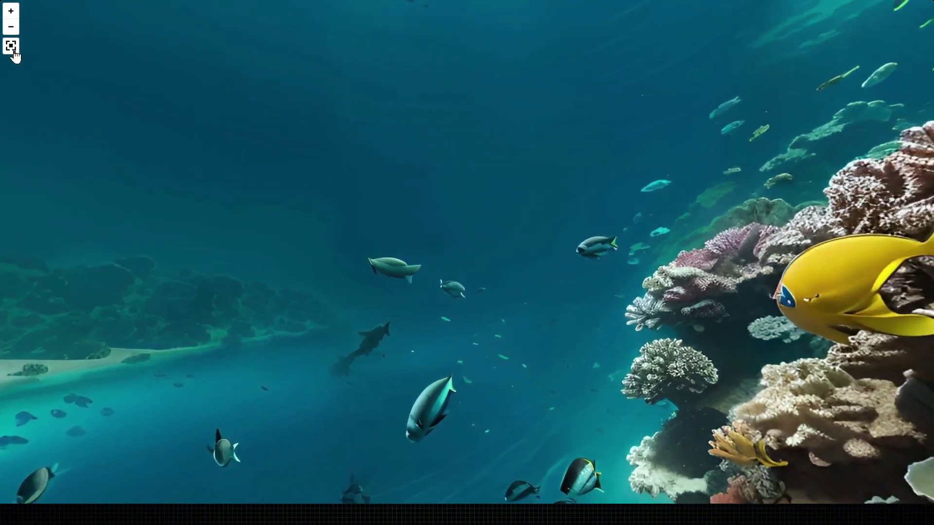
pyautogui.click(11, 47)
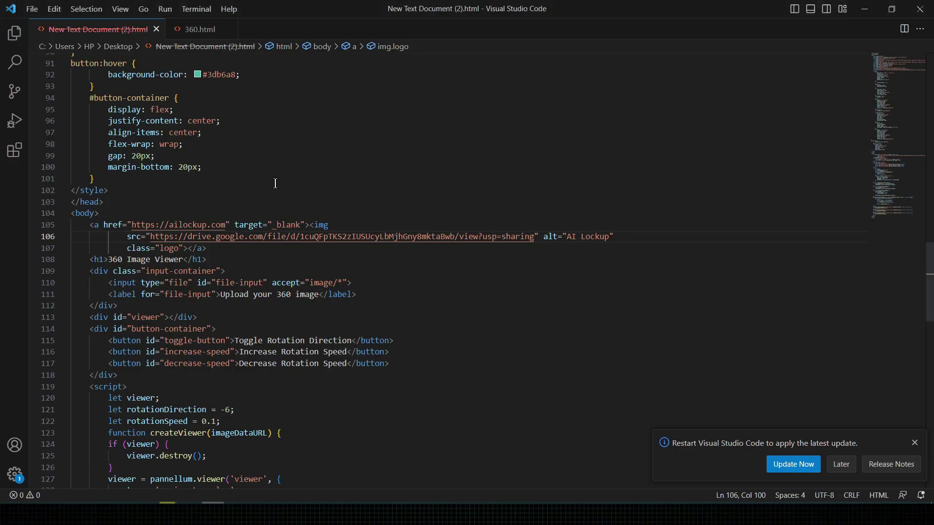
pyautogui.scroll(-4, 274, 195)
pyautogui.scroll(-2, 274, 195)
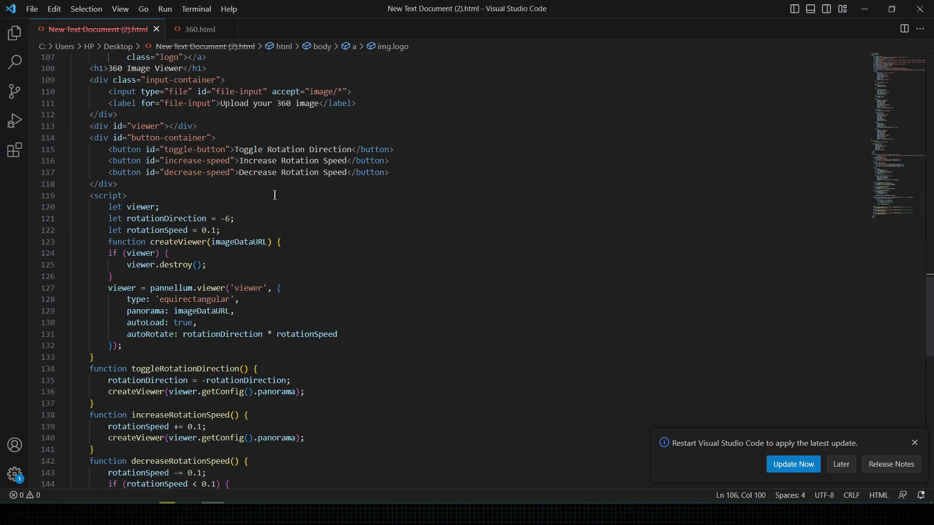
pyautogui.scroll(-2, 274, 195)
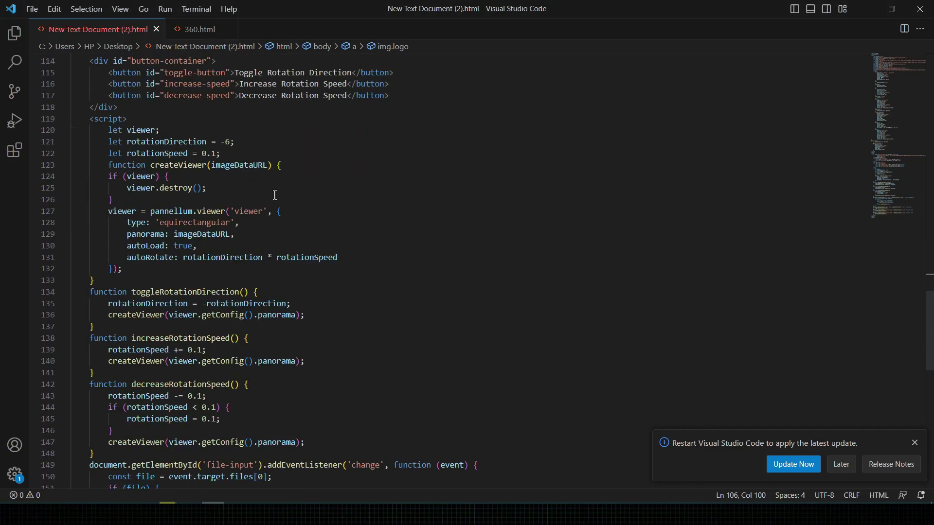
# Step: Switch to the 360.html editor tab to view its head and style code
pyautogui.click(198, 33)
pyautogui.scroll(-4, 331, 269)
pyautogui.scroll(-3, 329, 267)
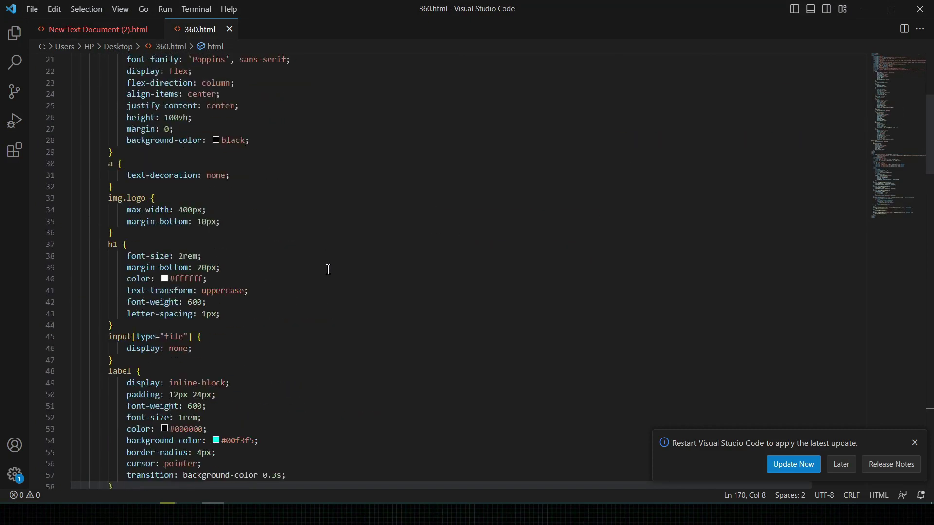
pyautogui.scroll(-3, 327, 267)
pyautogui.scroll(-4, 298, 277)
pyautogui.scroll(7, 297, 277)
pyautogui.scroll(5, 252, 242)
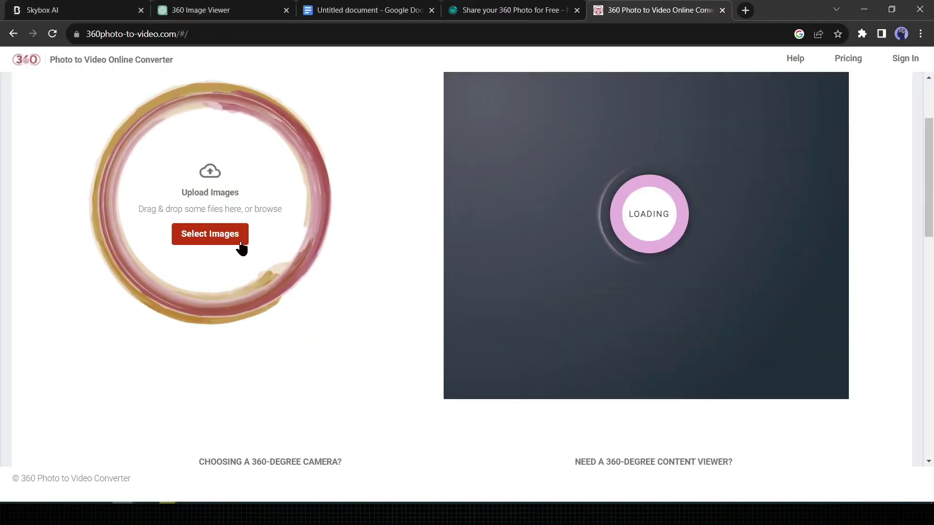
# Step: Upload the bustling-metropolis skybox JPG and set the video size to YouTube 640 x 480
pyautogui.click(240, 246)
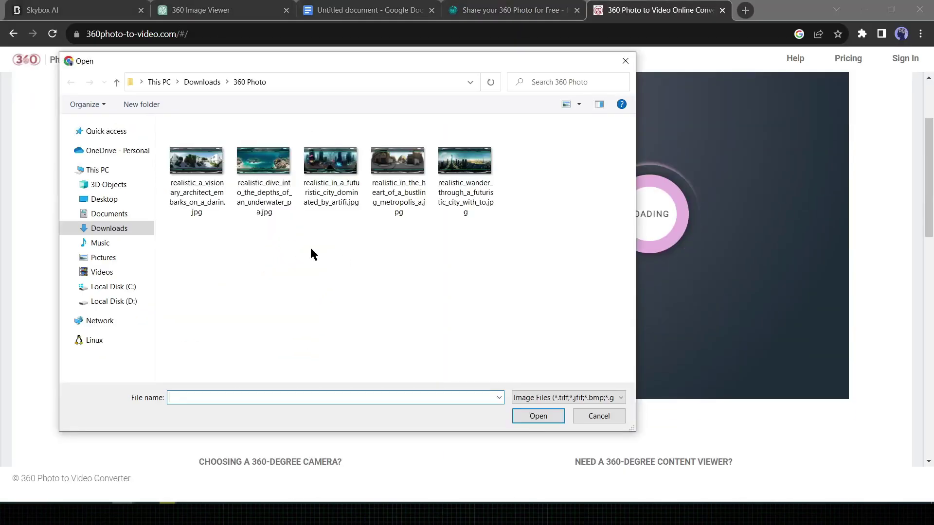
pyautogui.doubleClick(427, 170)
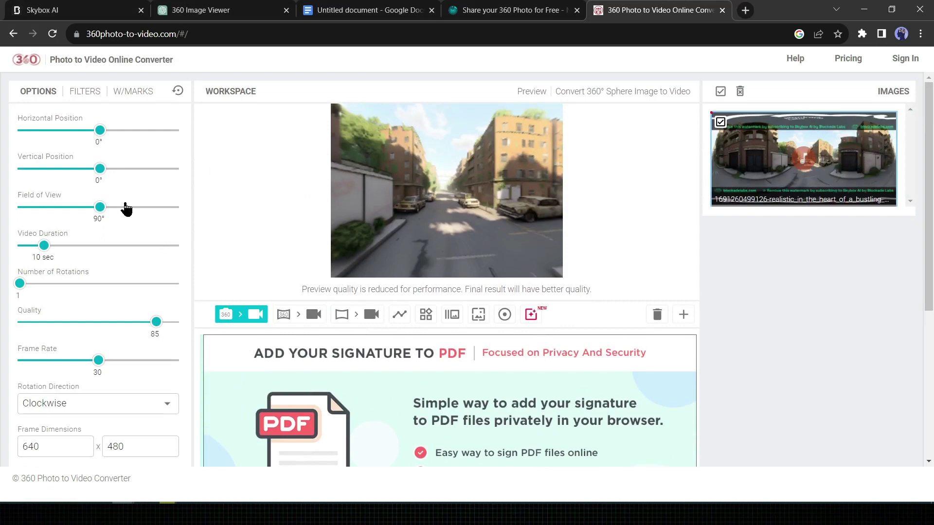
pyautogui.scroll(-1, 110, 248)
pyautogui.scroll(-1, 136, 241)
pyautogui.scroll(-1, 77, 317)
pyautogui.click(87, 305)
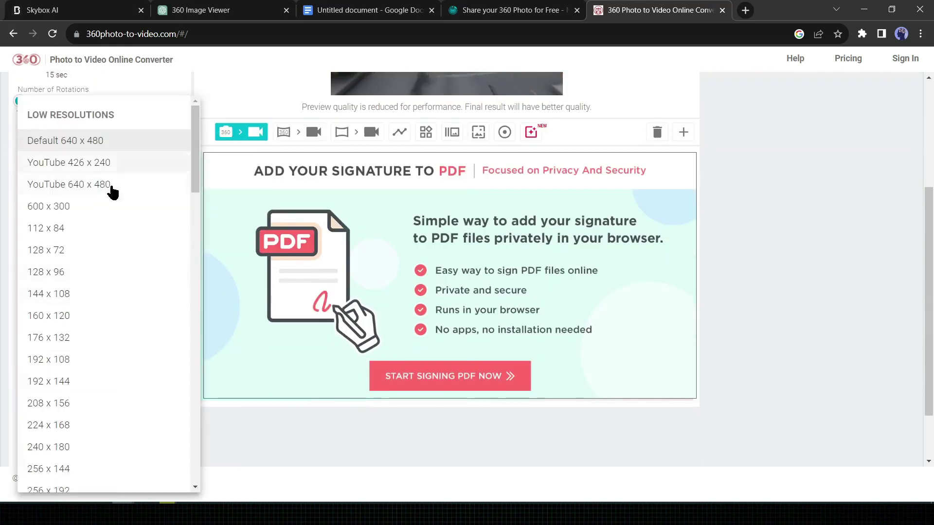
pyautogui.click(109, 191)
pyautogui.click(88, 306)
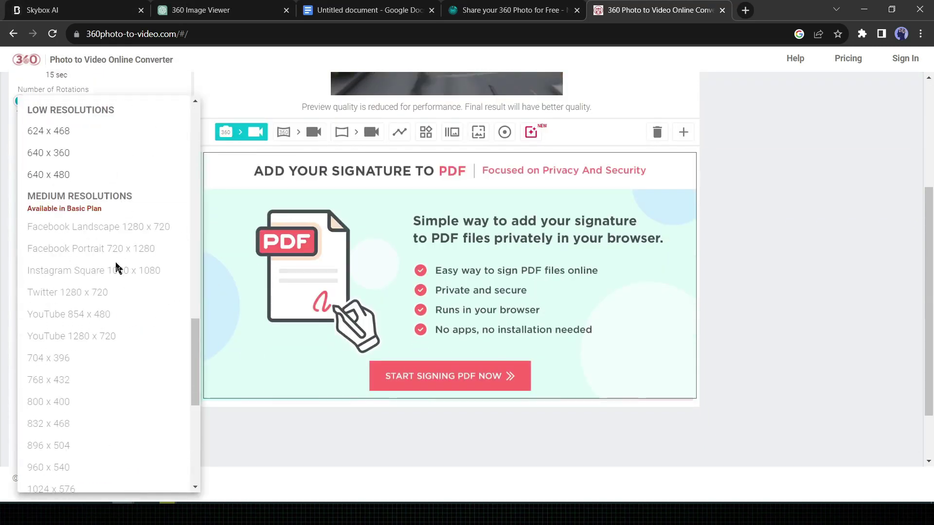
pyautogui.scroll(-1, 222, 98)
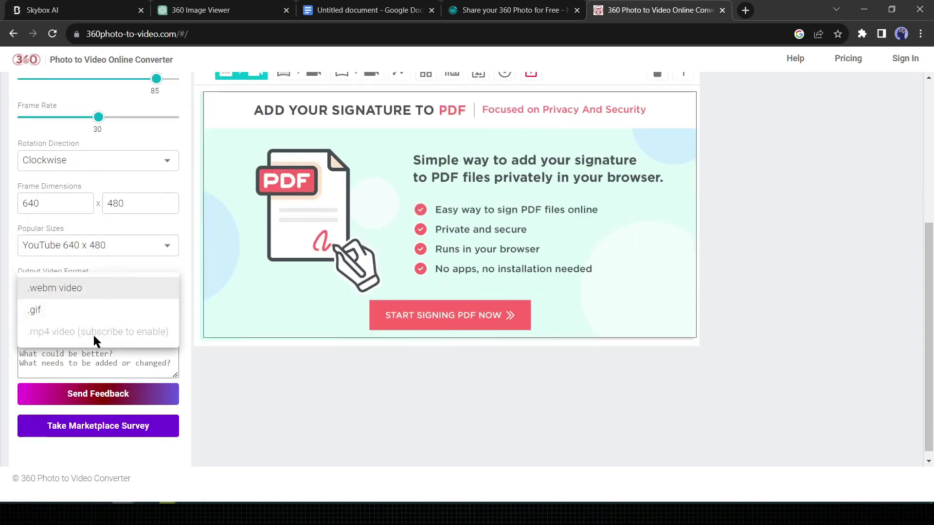